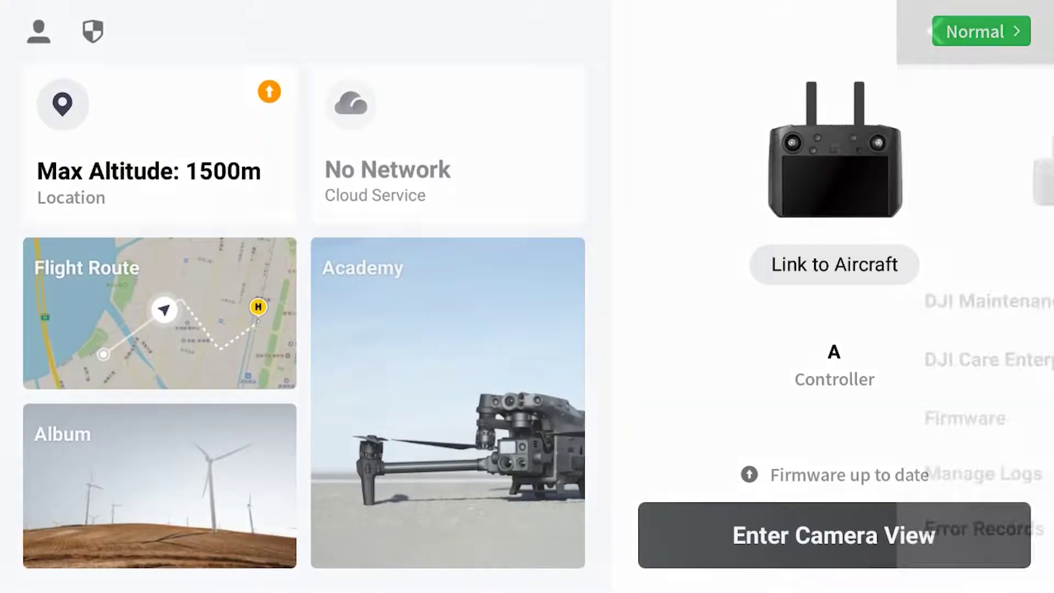
Scroll through the HMS module health tiles, then dismiss the Preflight Check.
scroll(692, 329, "down", 5)
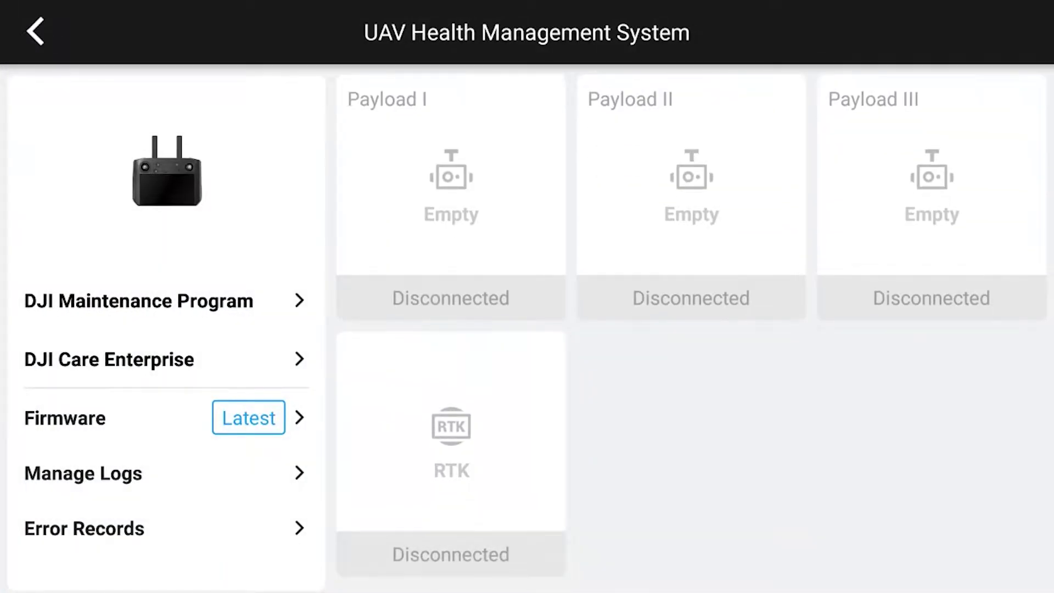
scroll(692, 329, "up", 5)
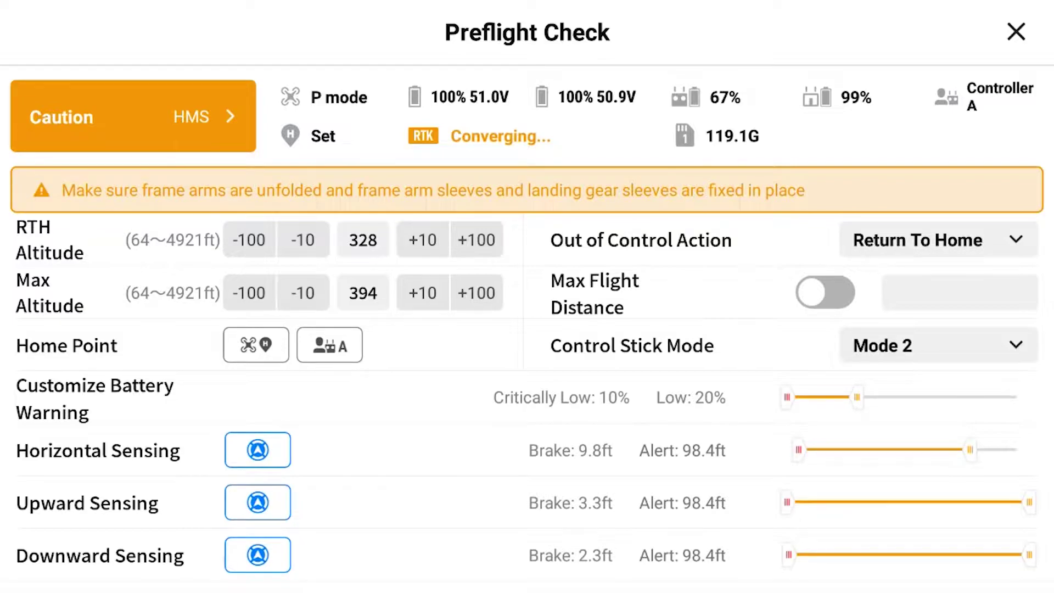
key("Escape")
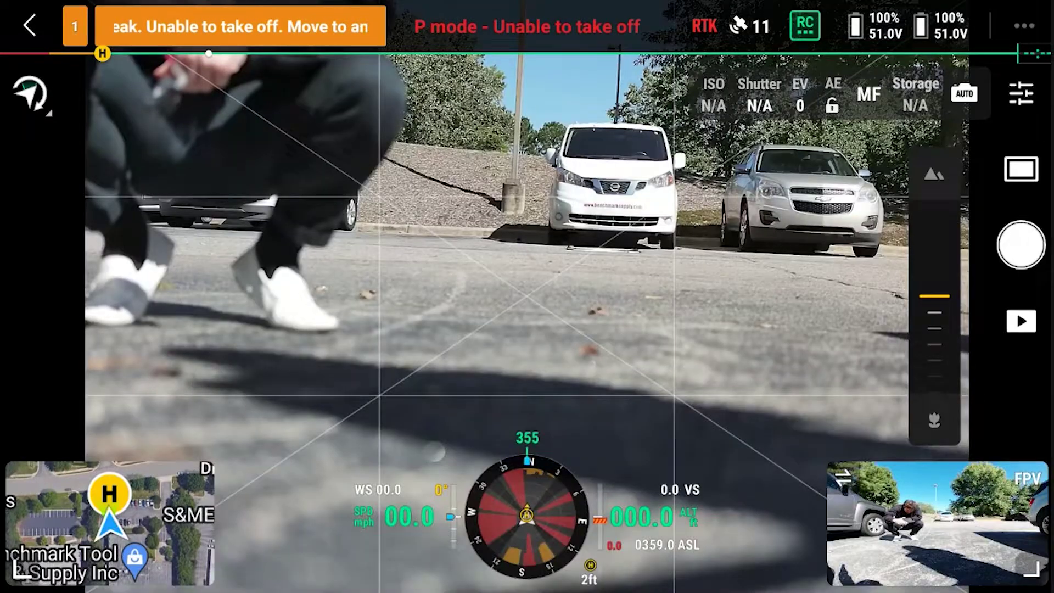
In the aircraft settings' RTK page, open the D-RTK 2 mobile station coordinate adjustment.
left_click(1024, 25)
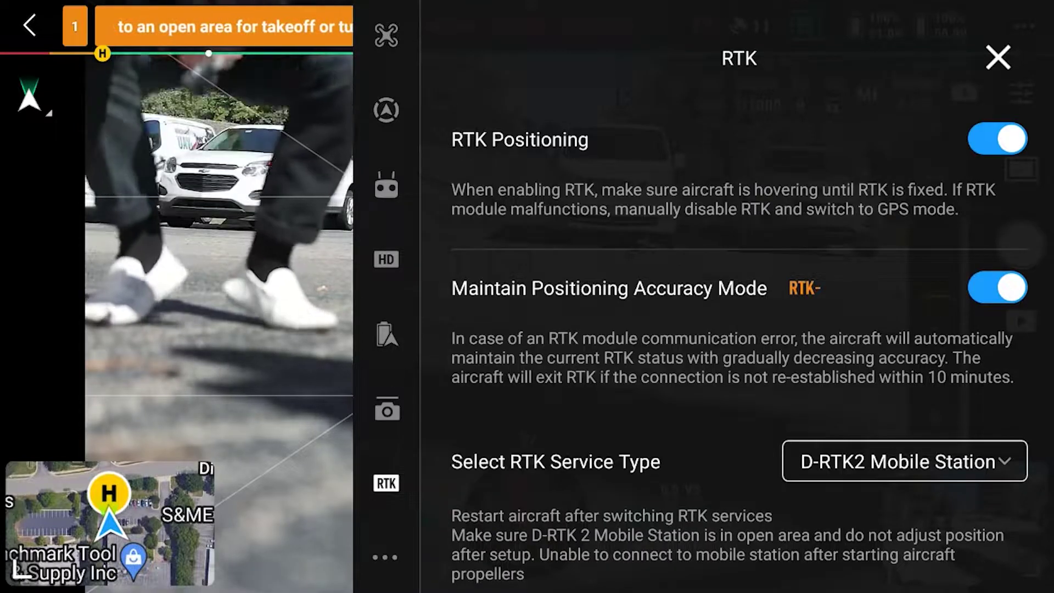
scroll(739, 329, "down", 5)
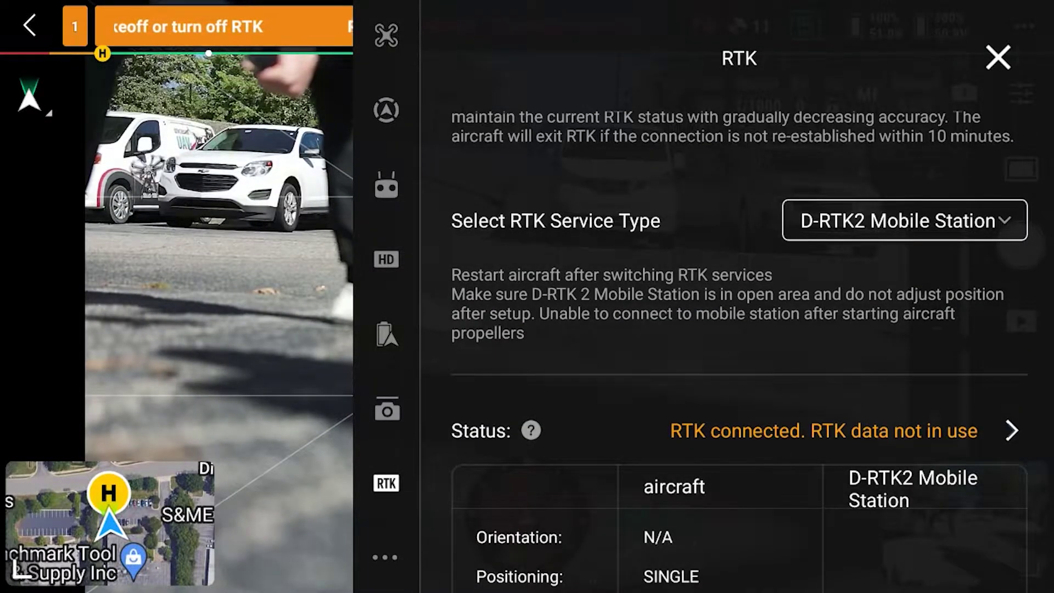
scroll(739, 329, "down", 4)
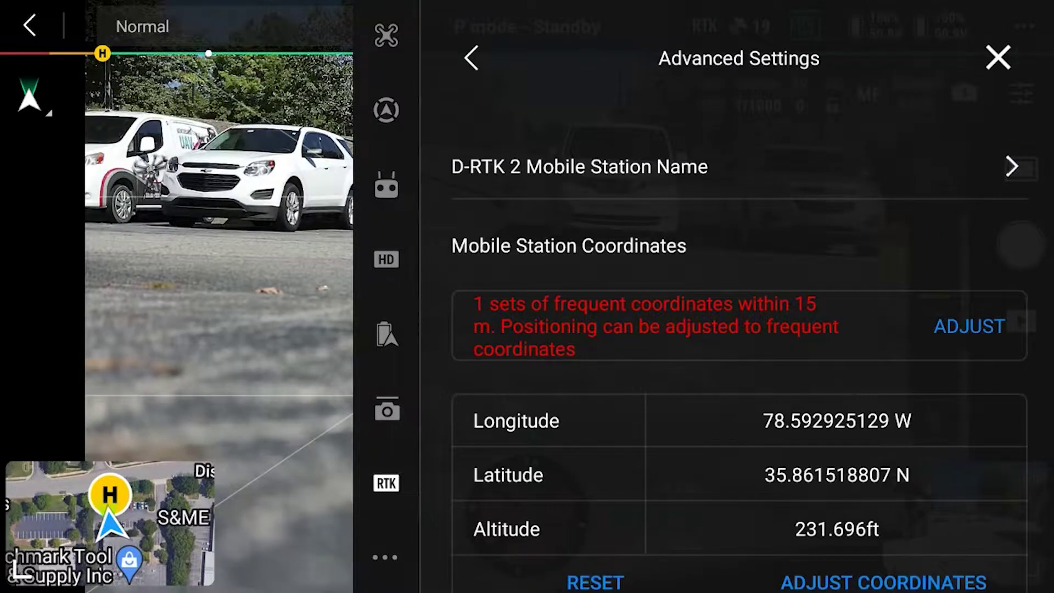
scroll(739, 329, "down", 3)
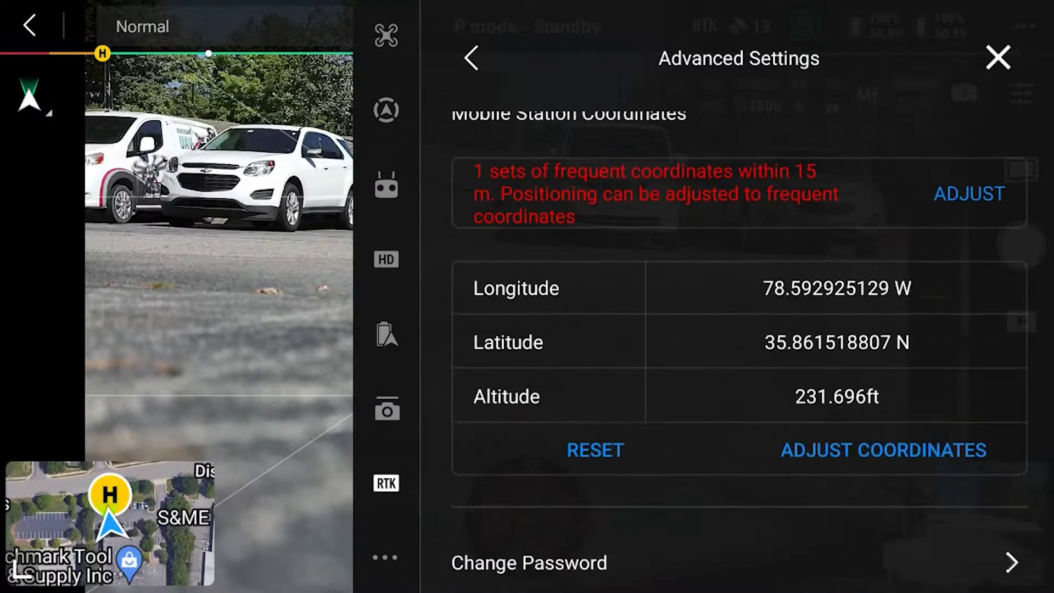
left_click(883, 447)
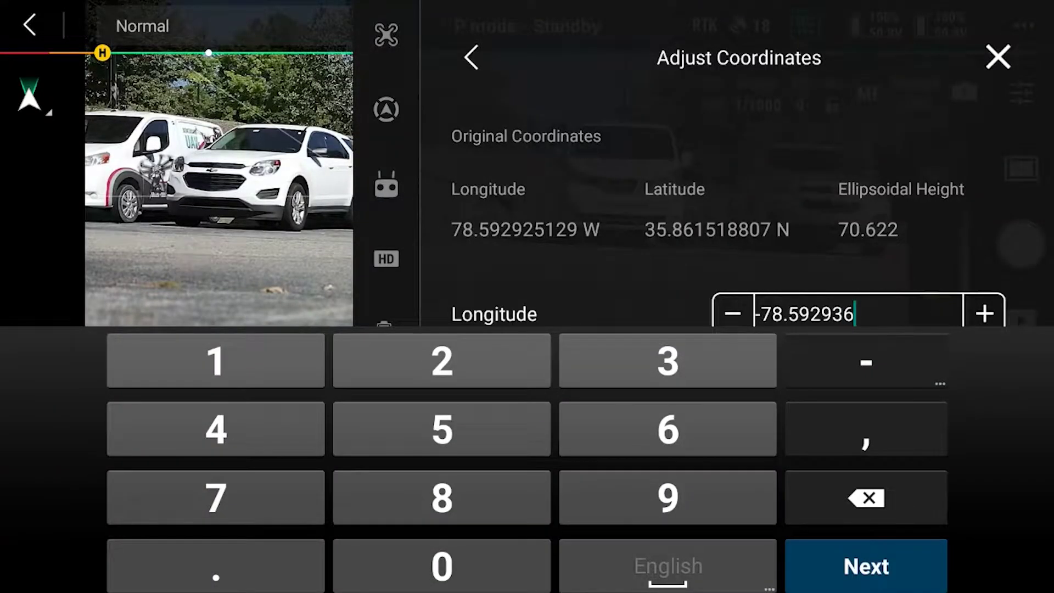
type("81")
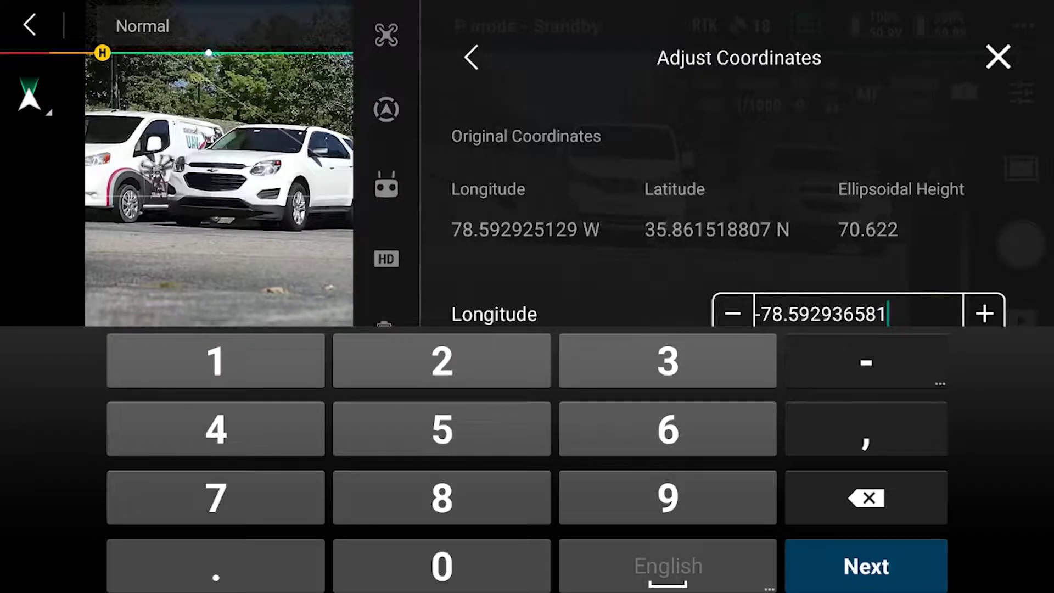
key("Return")
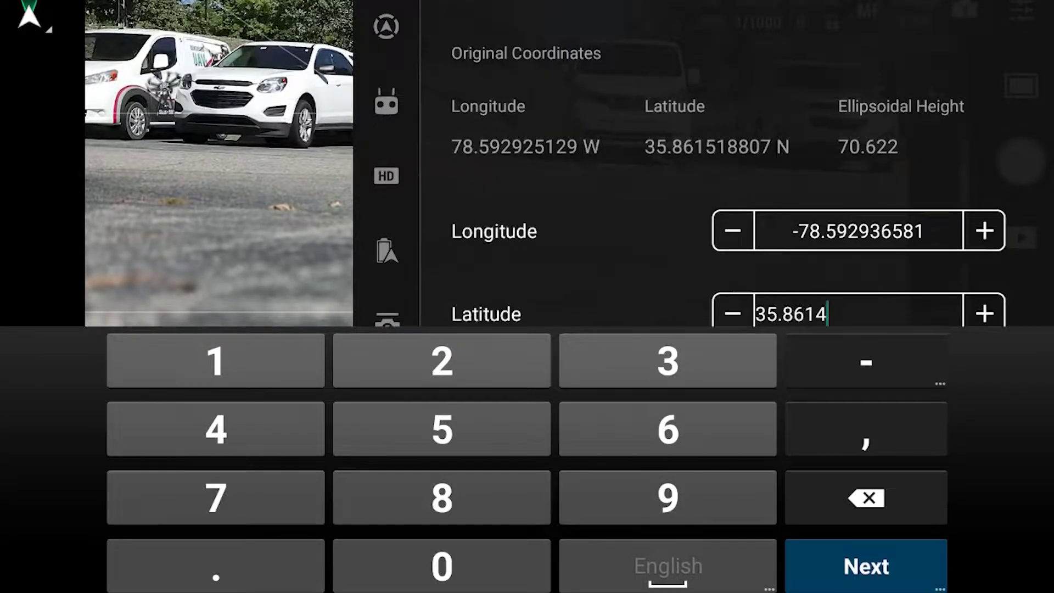
type("97")
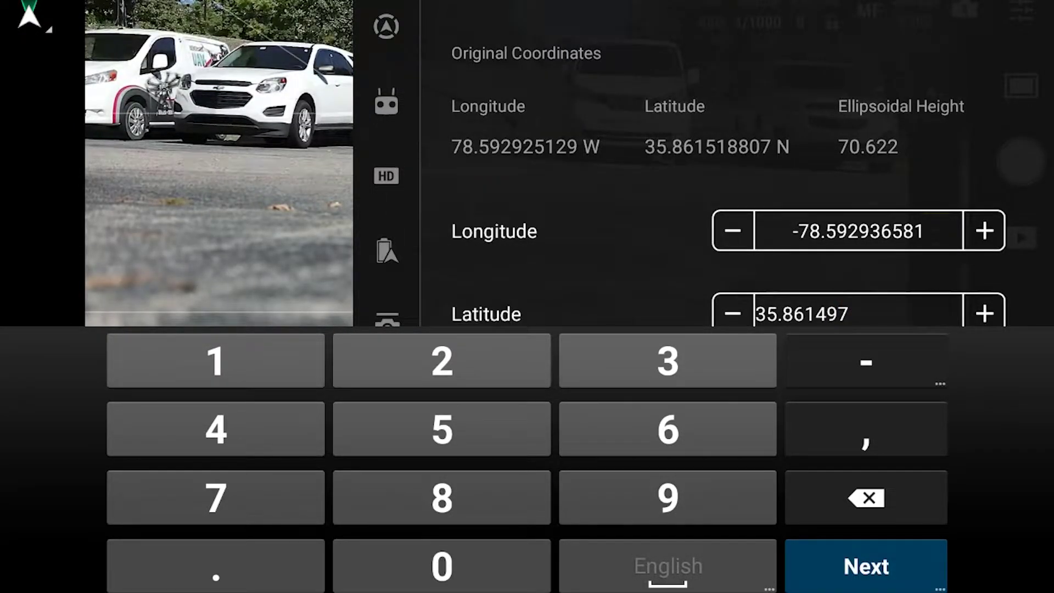
type("089")
key("Return")
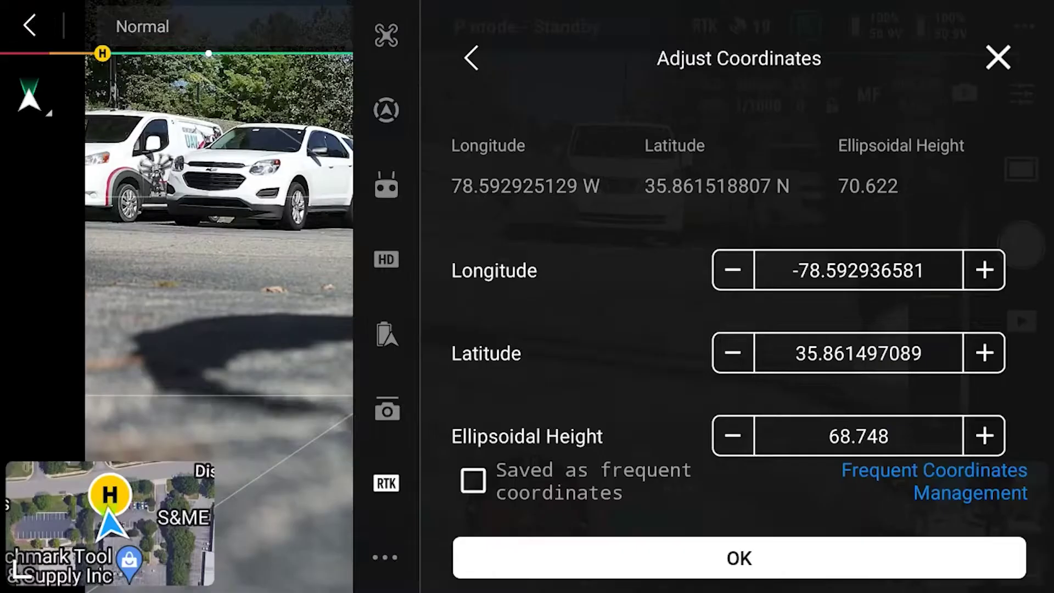
left_click(739, 557)
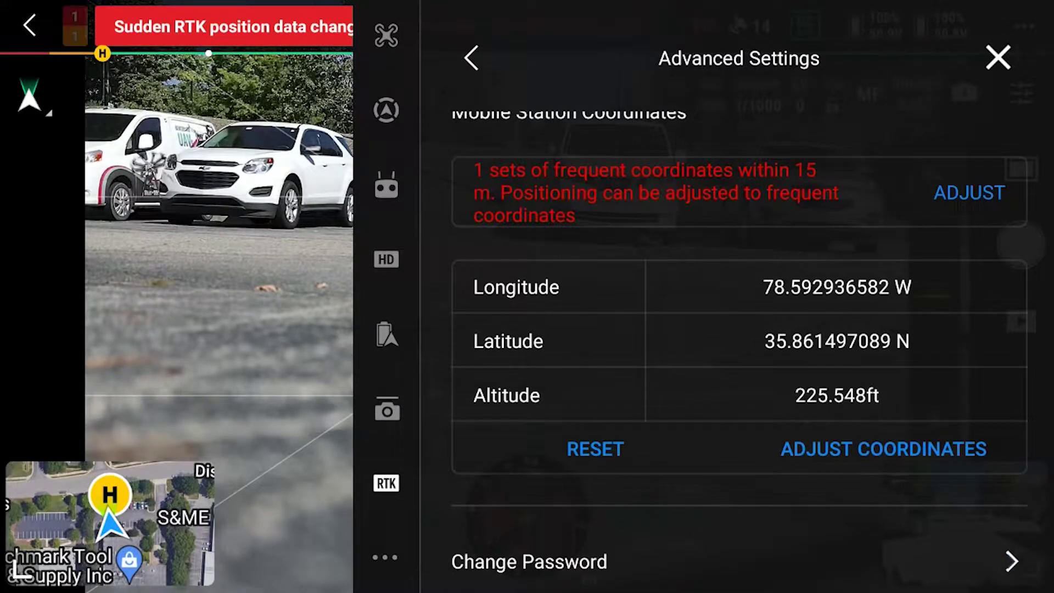
key("Escape")
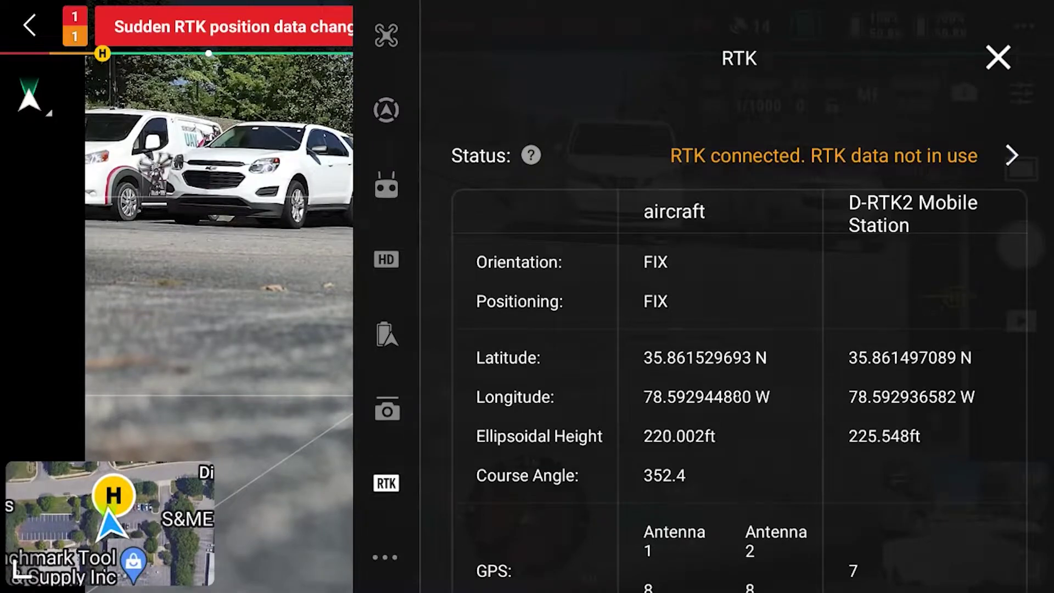
Return to the home screen and open the aircraft health warnings, scrolling to the P1 payload cards.
scroll(739, 351, "up", 10)
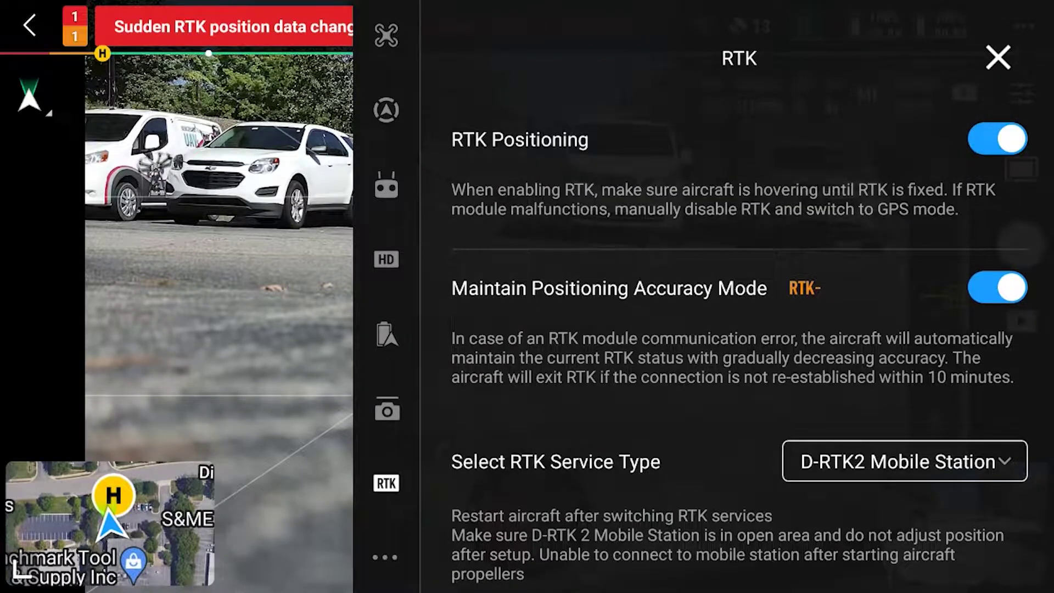
key("Escape")
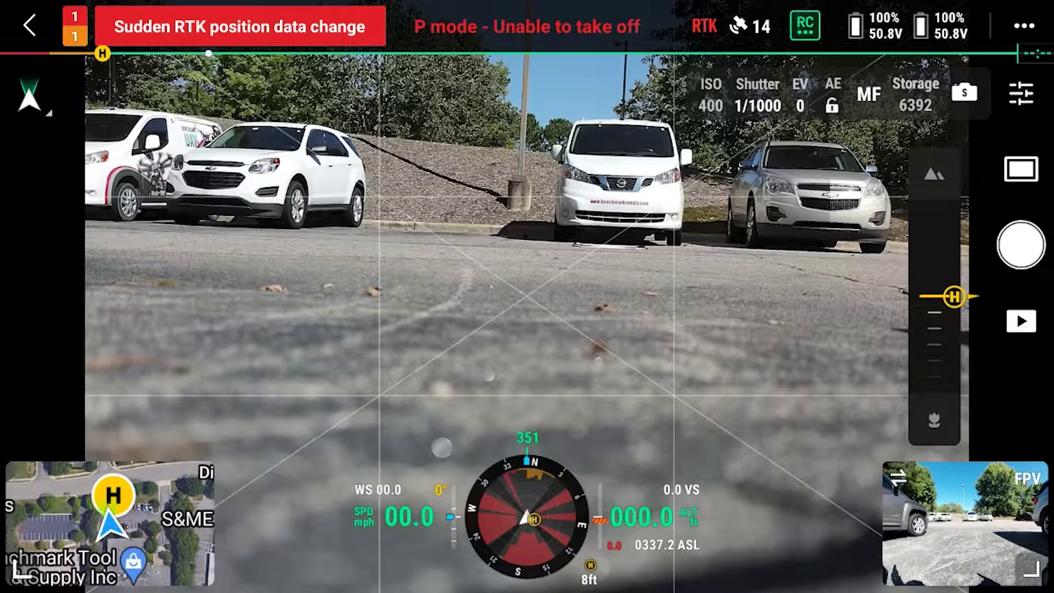
key("Escape")
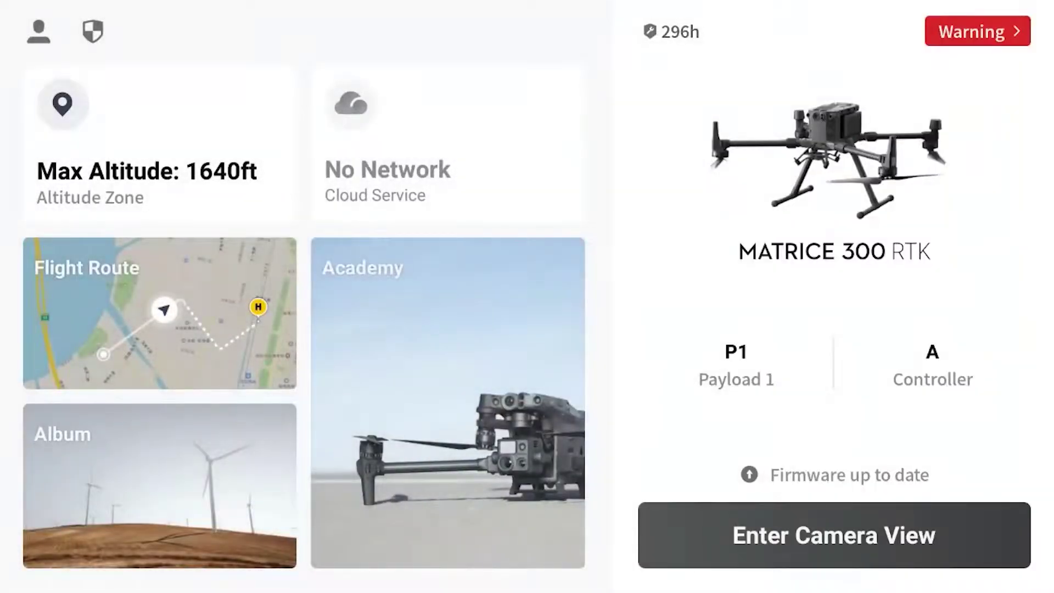
left_click(978, 31)
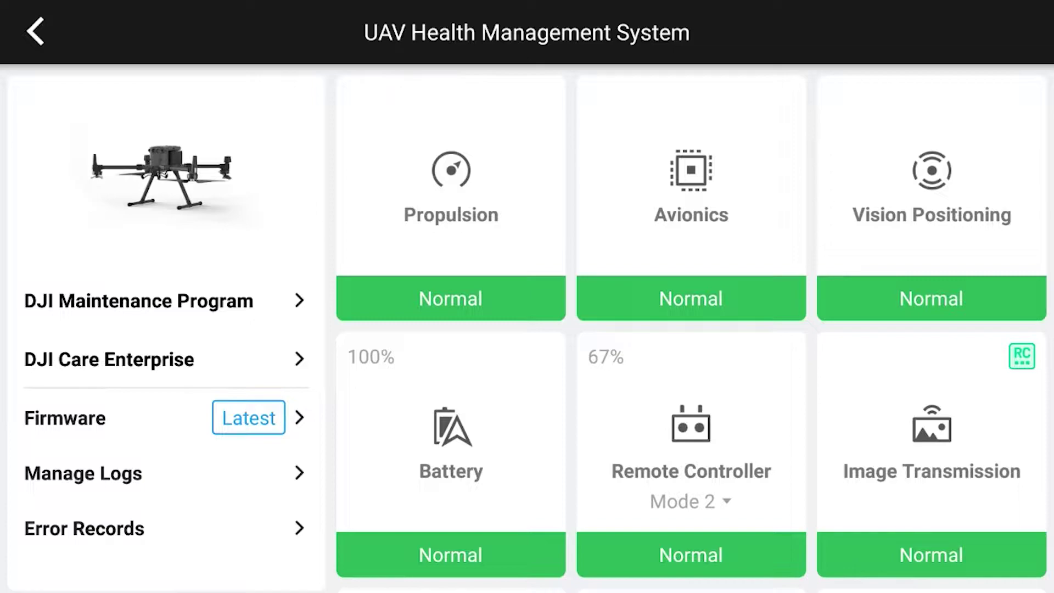
scroll(691, 330, "down", 5)
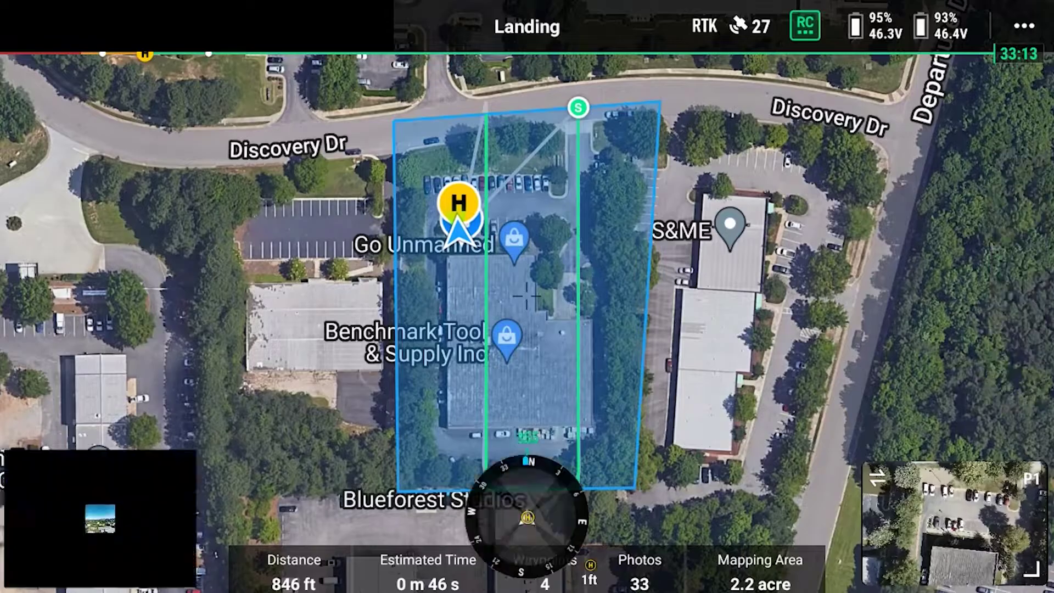
Swap the main display from the mission map to the P1 camera feed.
left_click(88, 521)
left_click(958, 521)
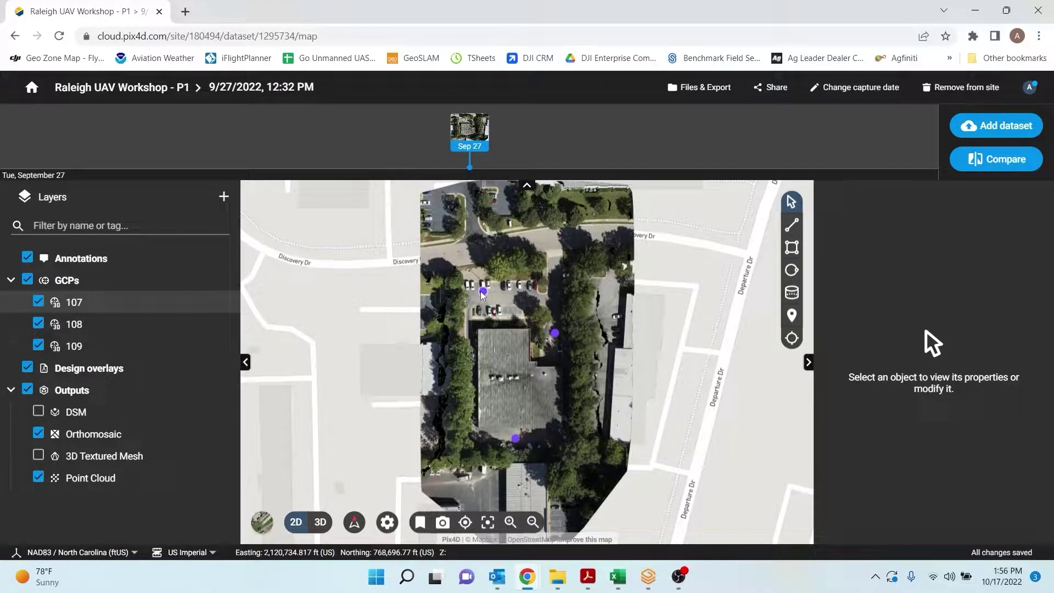
Export the auto-GCP report for GCPs 107, 108 and 109 from the GCPs layer.
mouse_move(55, 268)
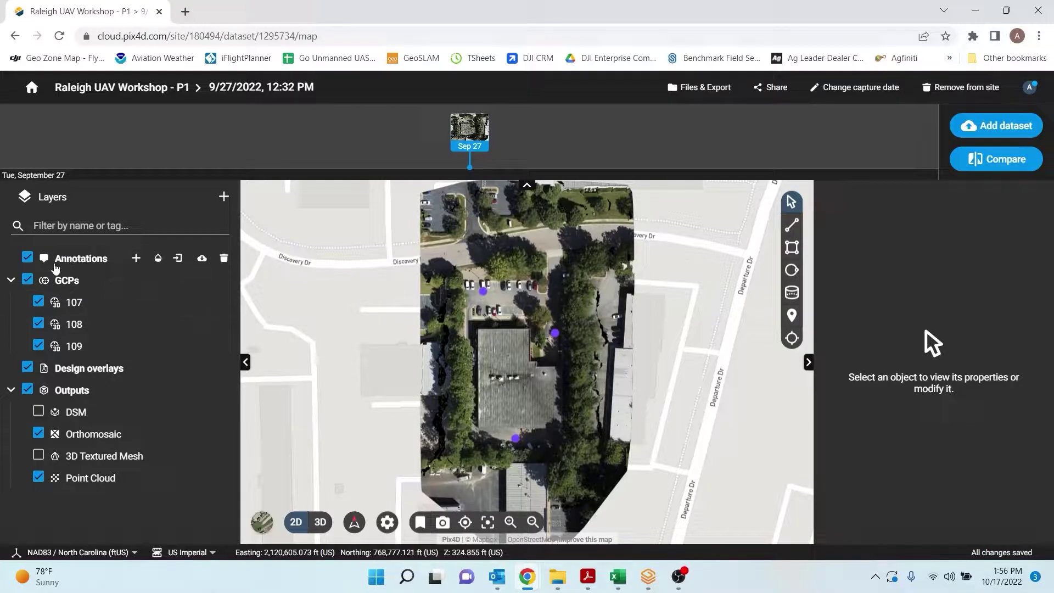
left_click(224, 281)
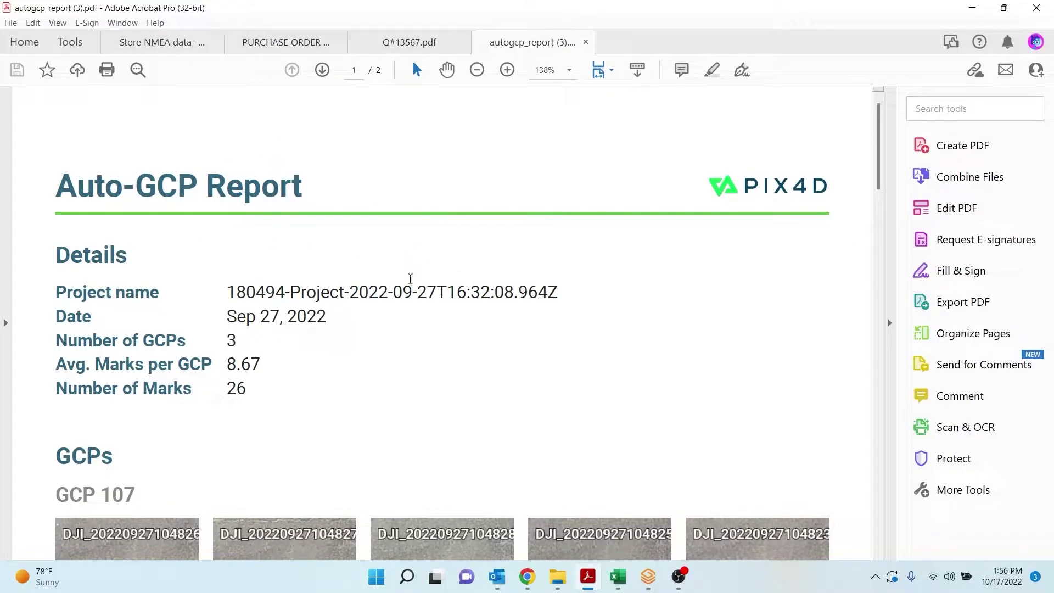
Scroll through GCP 107 and 108 image marks in the report, then minimize Acrobat.
scroll(412, 241, "down", 3)
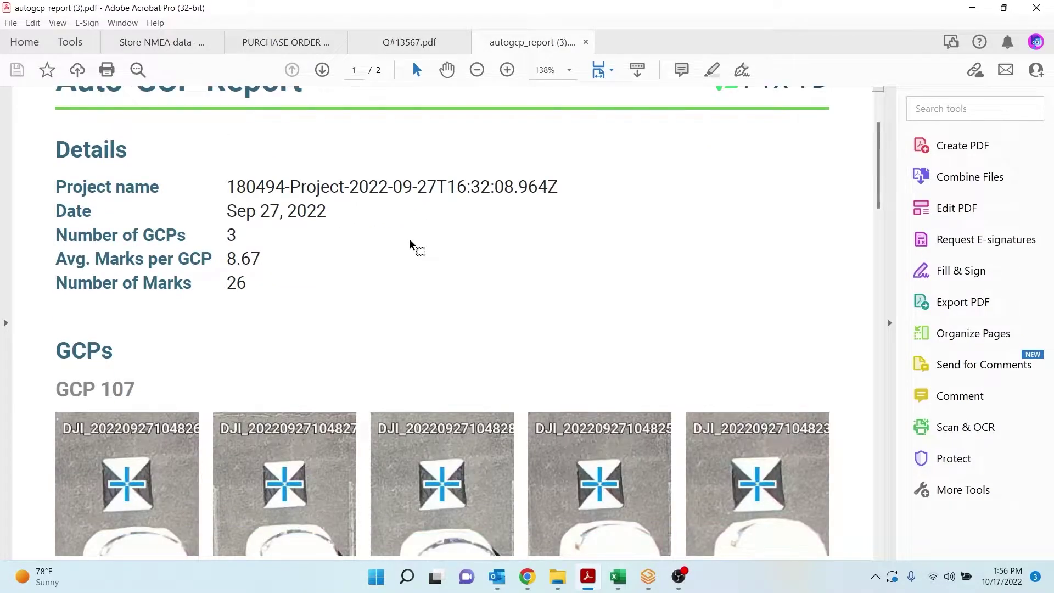
scroll(410, 244, "down", 10)
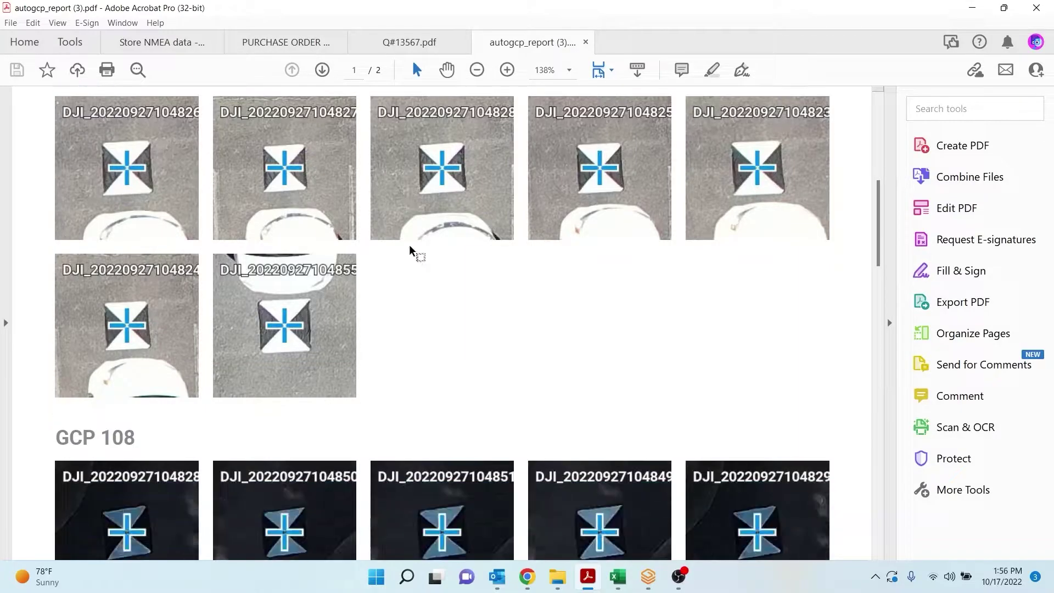
scroll(410, 251, "down", 2)
left_click(966, 7)
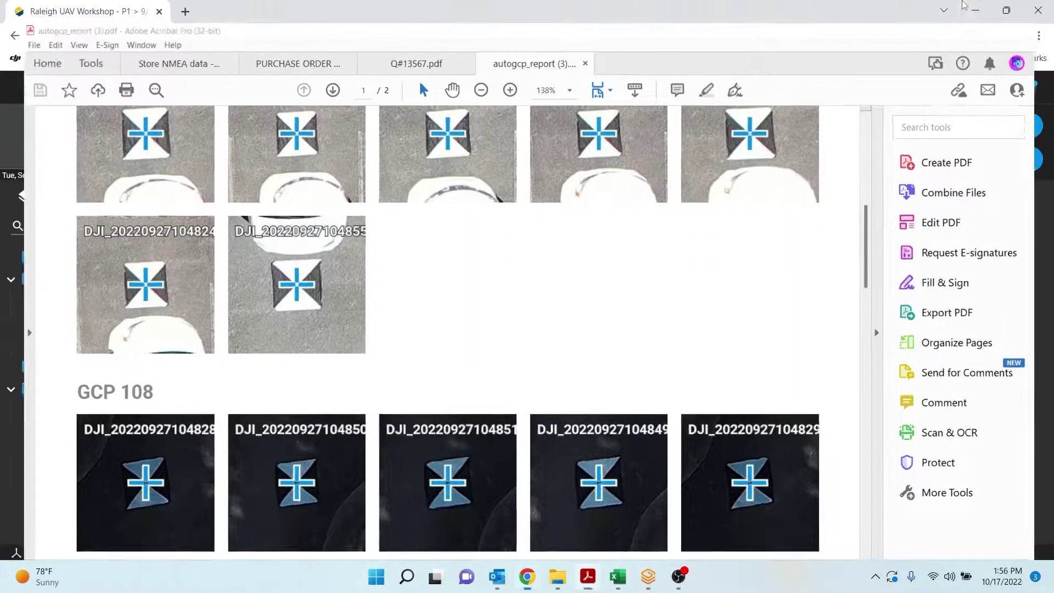
Download the Quality report from the Results tab under Files & Export > Files.
left_click(722, 87)
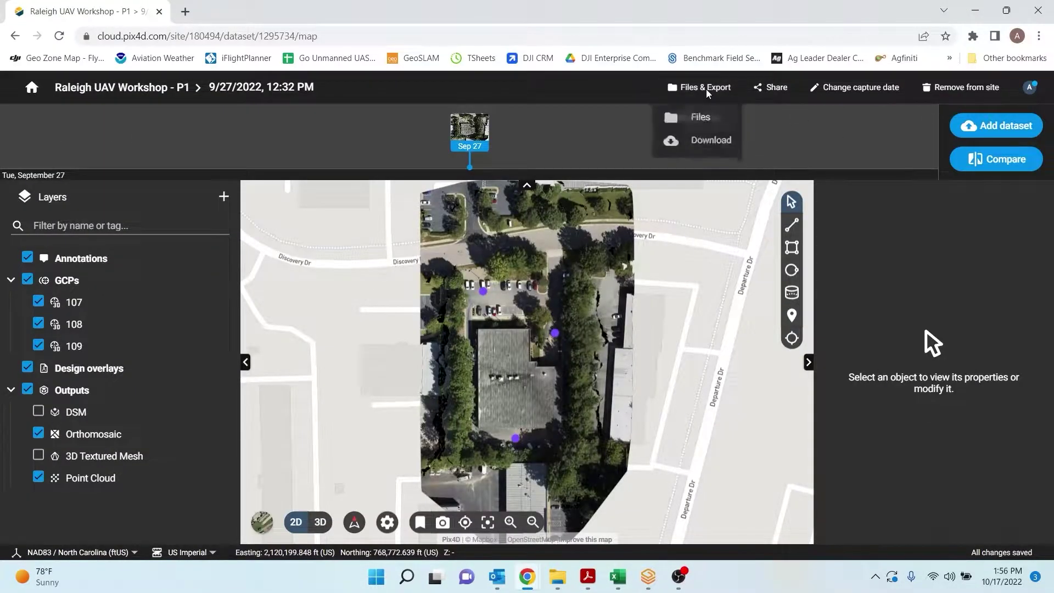
left_click(705, 116)
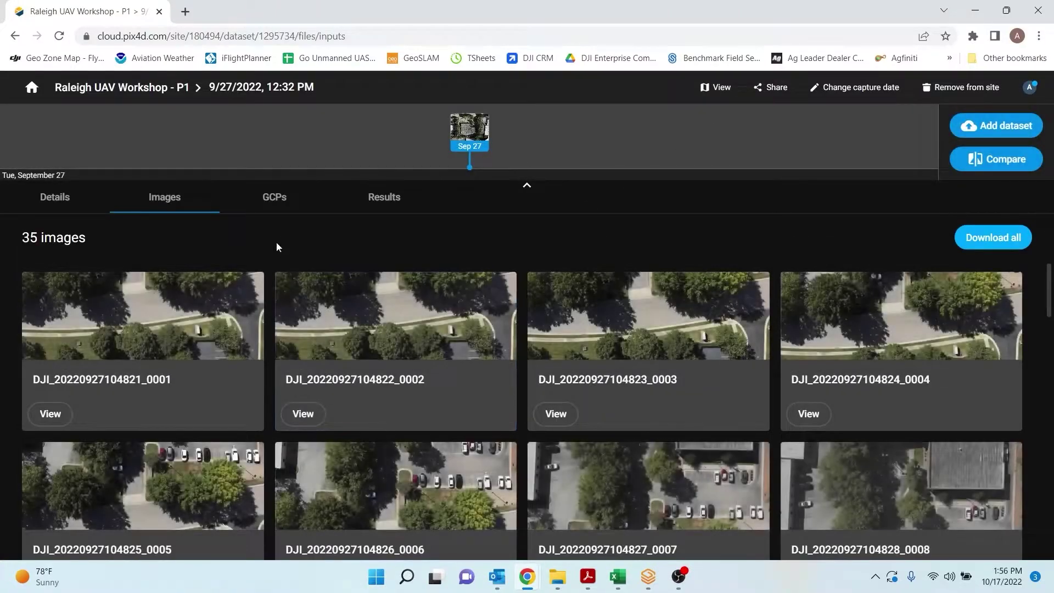
left_click(388, 197)
scroll(184, 335, "down", 10)
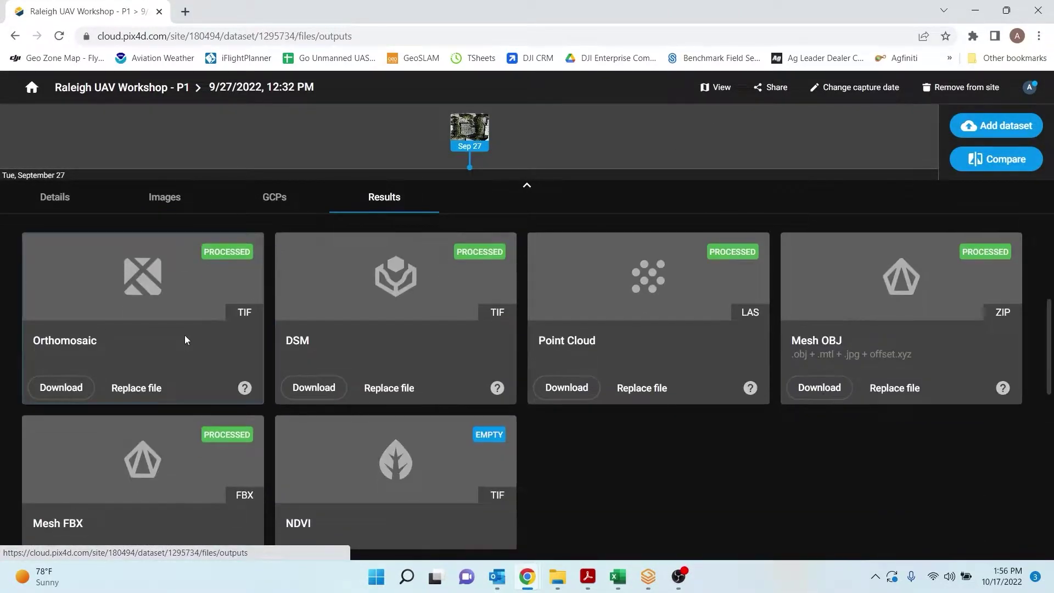
left_click(72, 317)
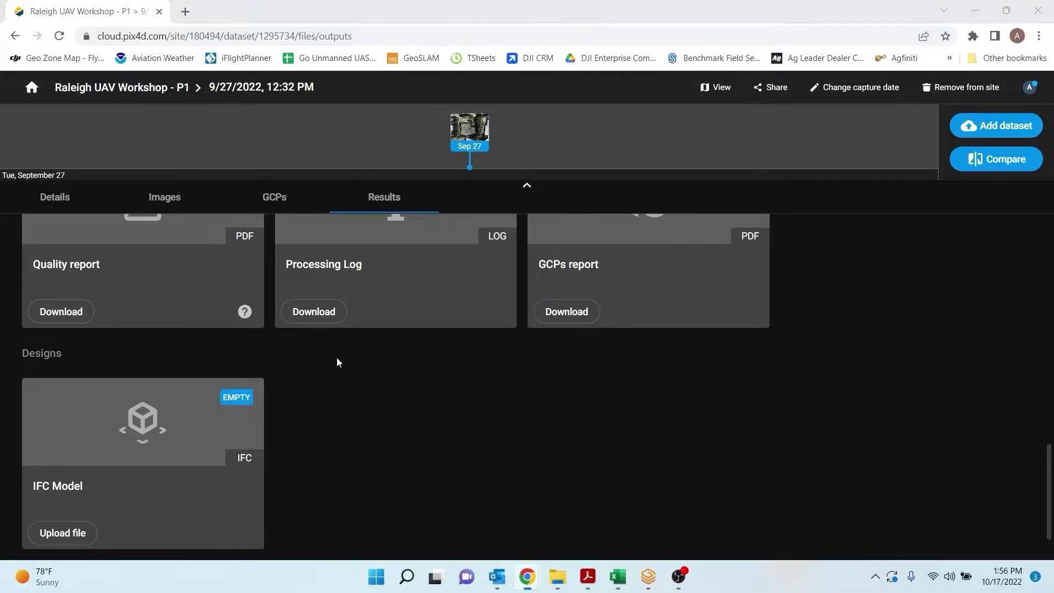
scroll(674, 379, "down", 4)
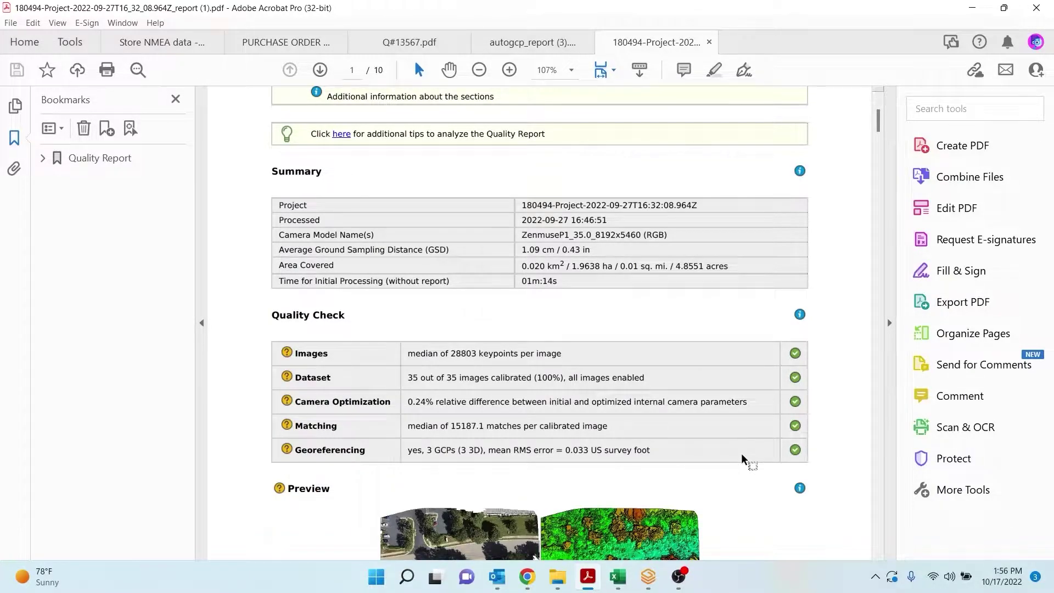
Scroll the quality report down to the Geolocation Details GCP errors.
scroll(703, 433, "down", 1)
scroll(696, 423, "down", 20)
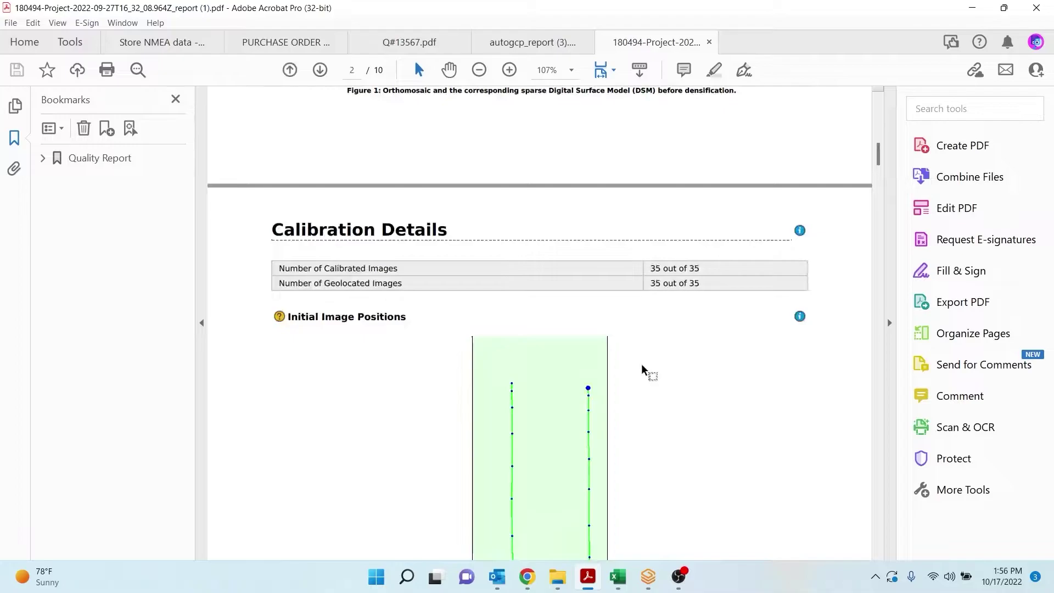
scroll(630, 376, "down", 15)
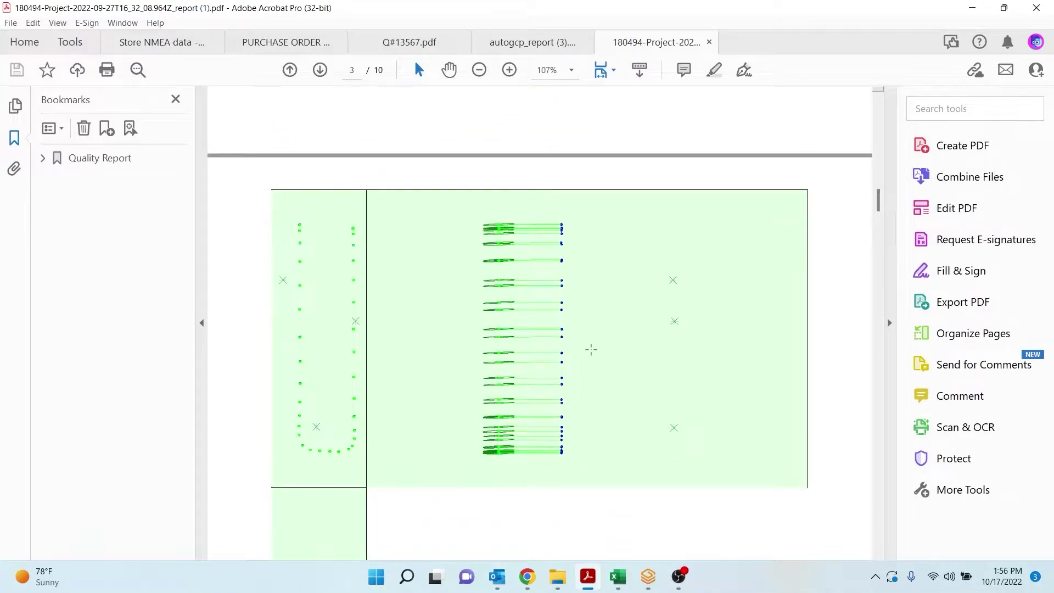
scroll(585, 381, "down", 10)
scroll(665, 353, "down", 20)
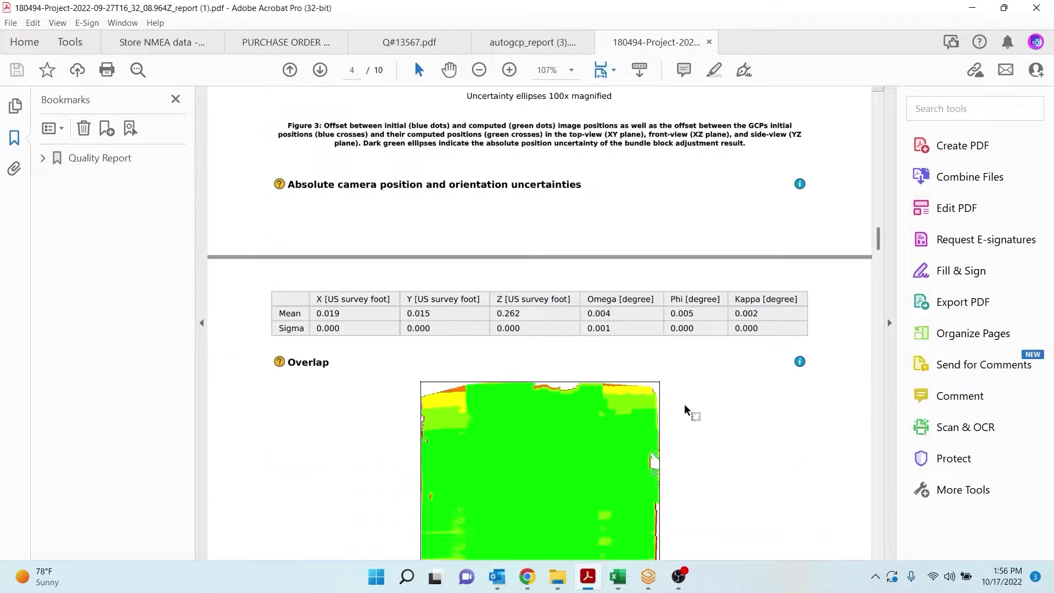
scroll(678, 399, "down", 20)
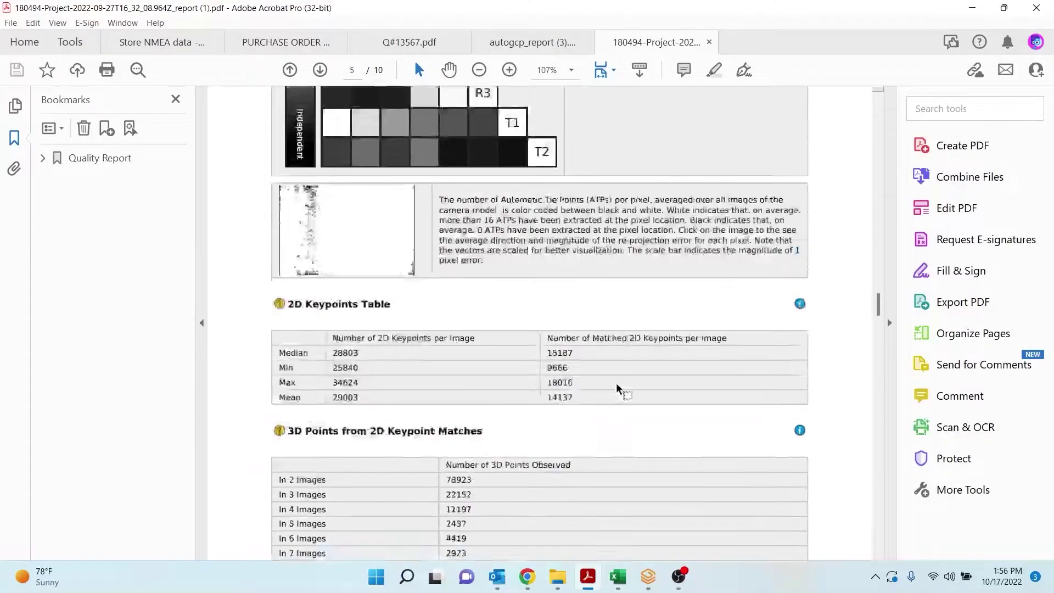
scroll(600, 390, "down", 15)
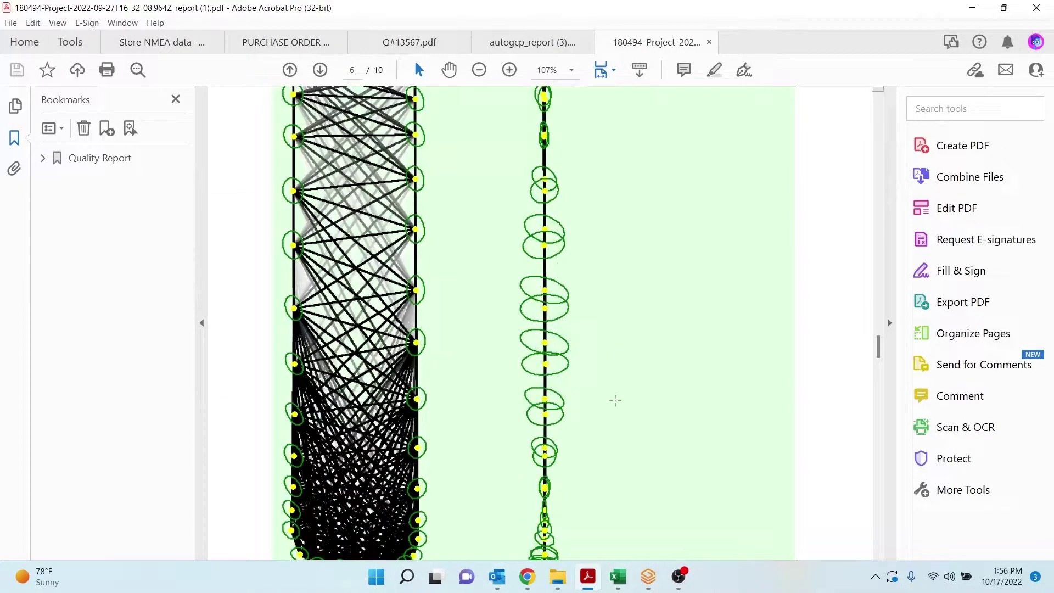
scroll(626, 396, "down", 20)
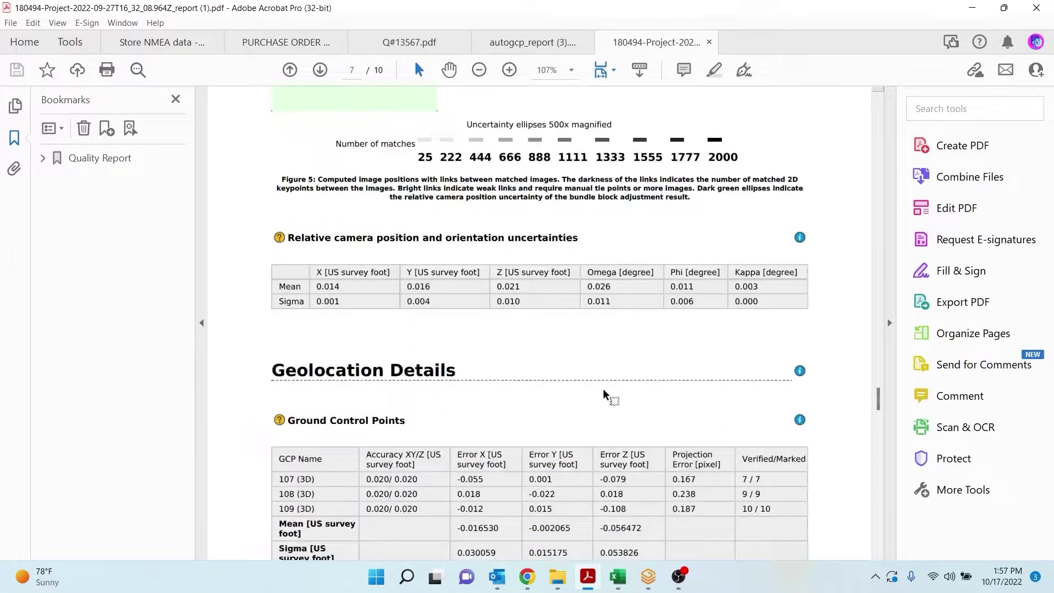
scroll(602, 389, "down", 5)
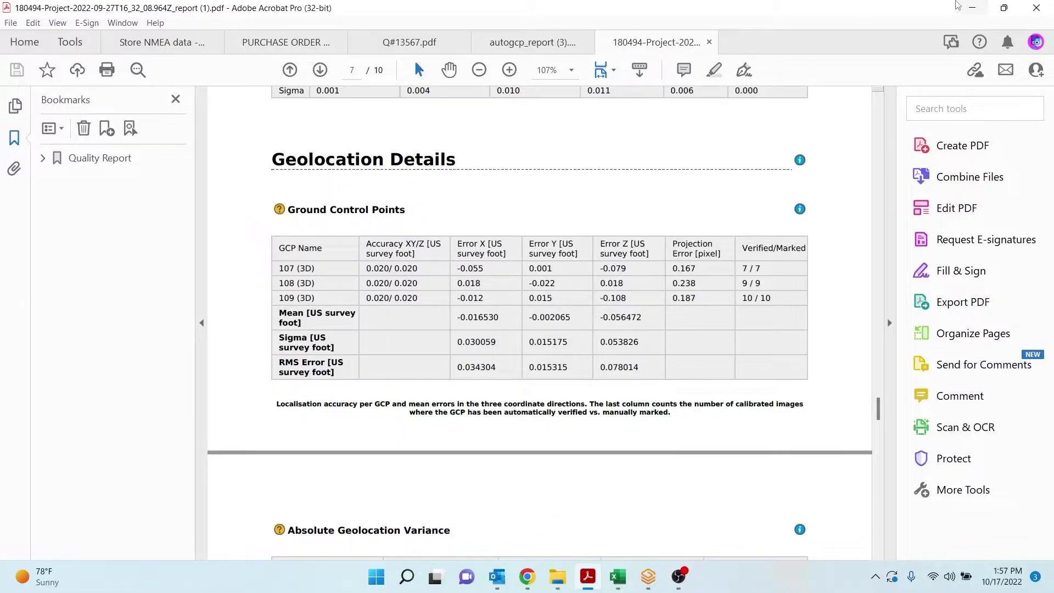
Minimize Acrobat, open the dataset map view and turn on the DSM layer.
left_click(958, 6)
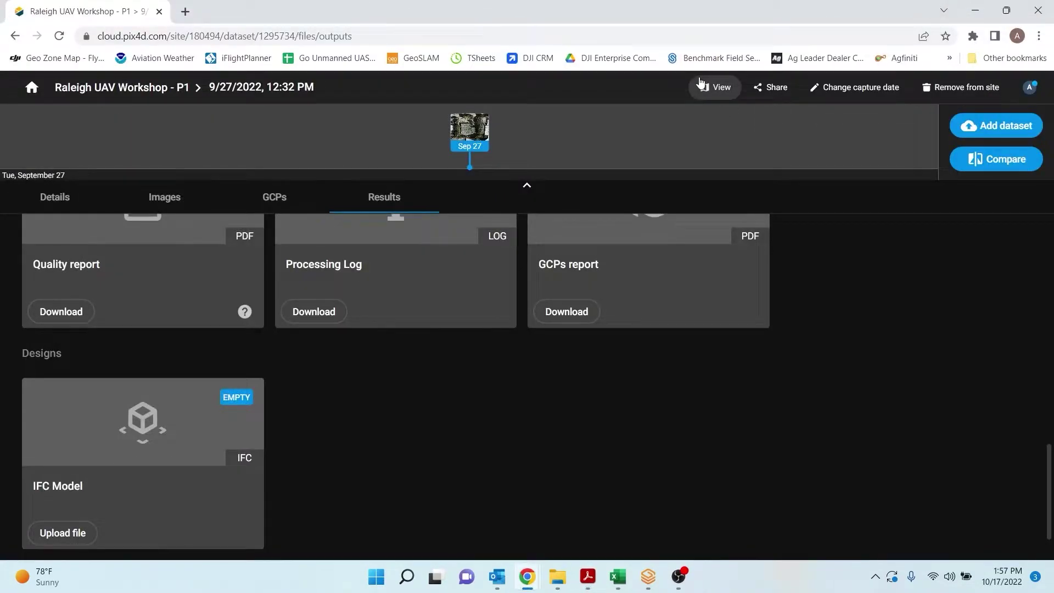
left_click(716, 87)
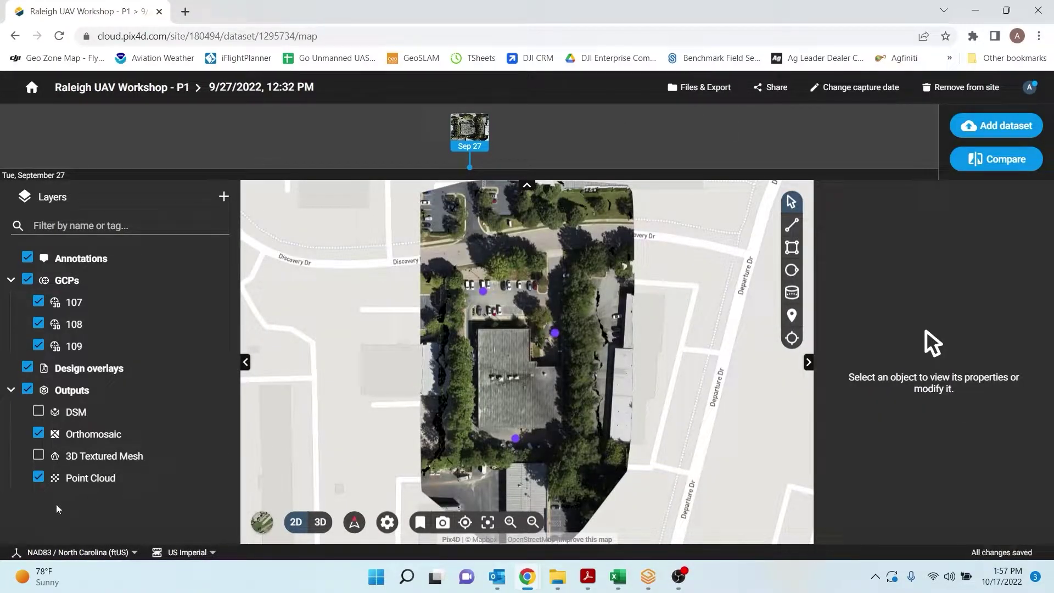
left_click(42, 412)
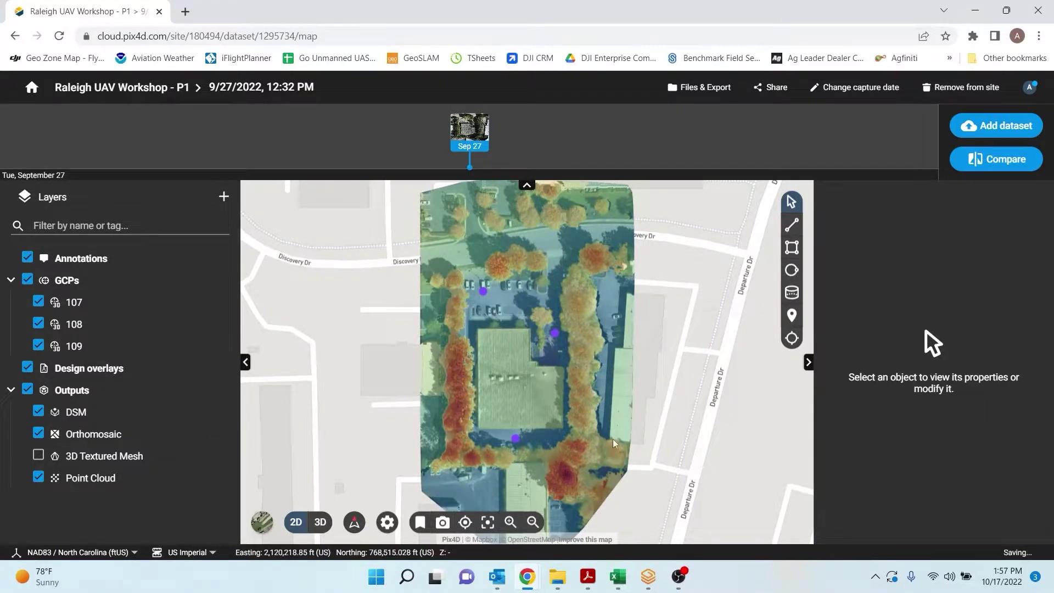
Switch the basemap to satellite and view the 3D point cloud from near top-down.
left_click(262, 522)
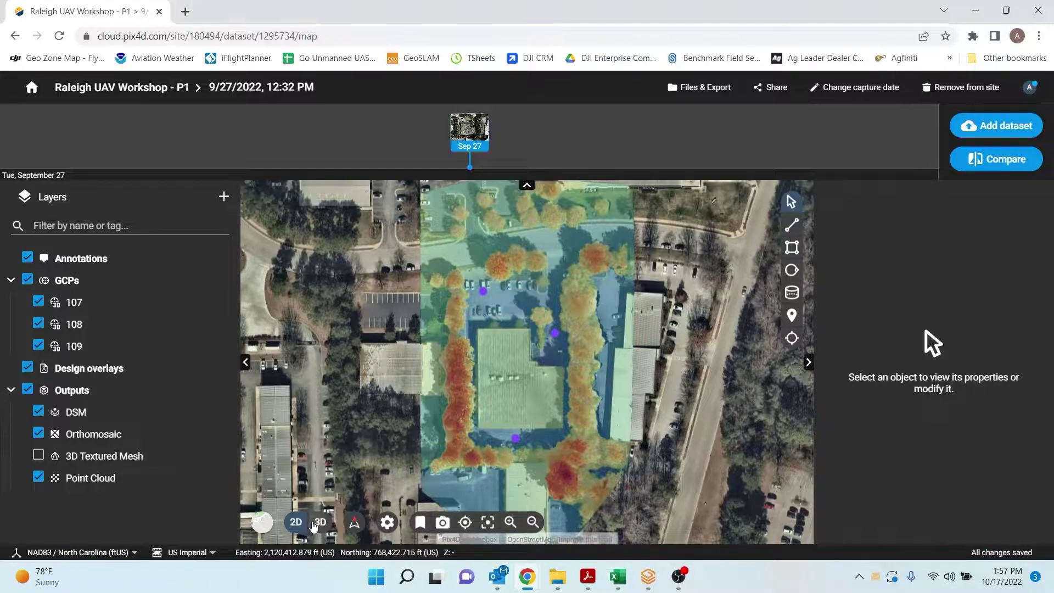
left_click(319, 522)
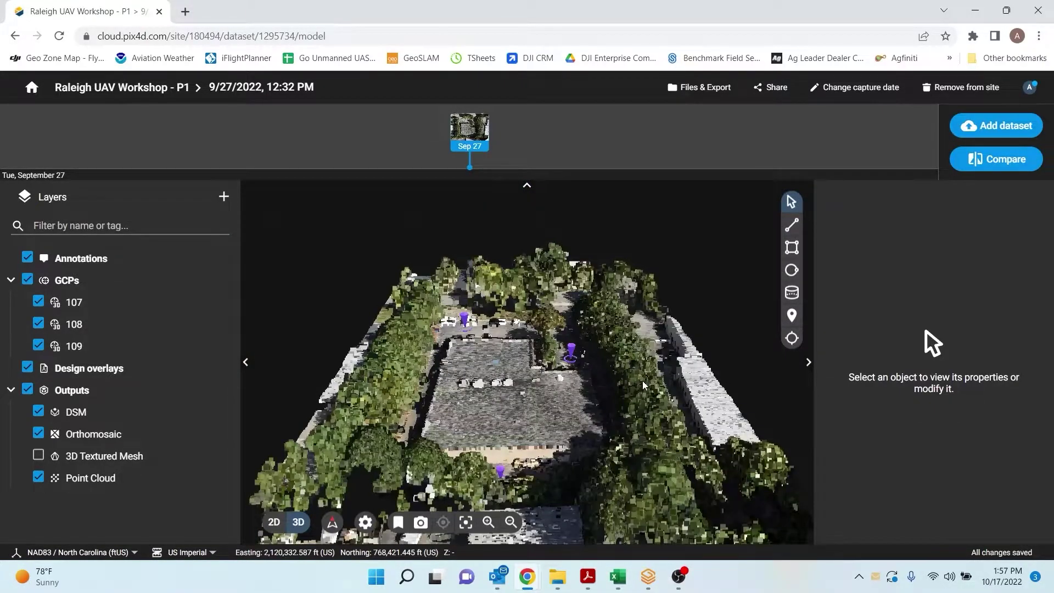
left_click_drag(538, 439, 660, 500)
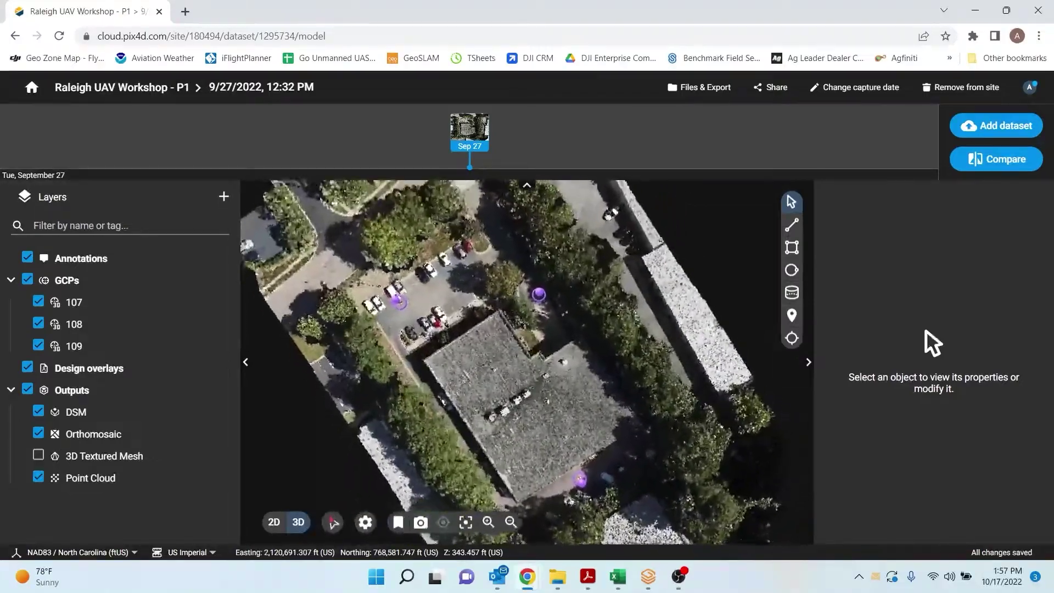
scroll(388, 308, "up", 5)
scroll(460, 400, "up", 5)
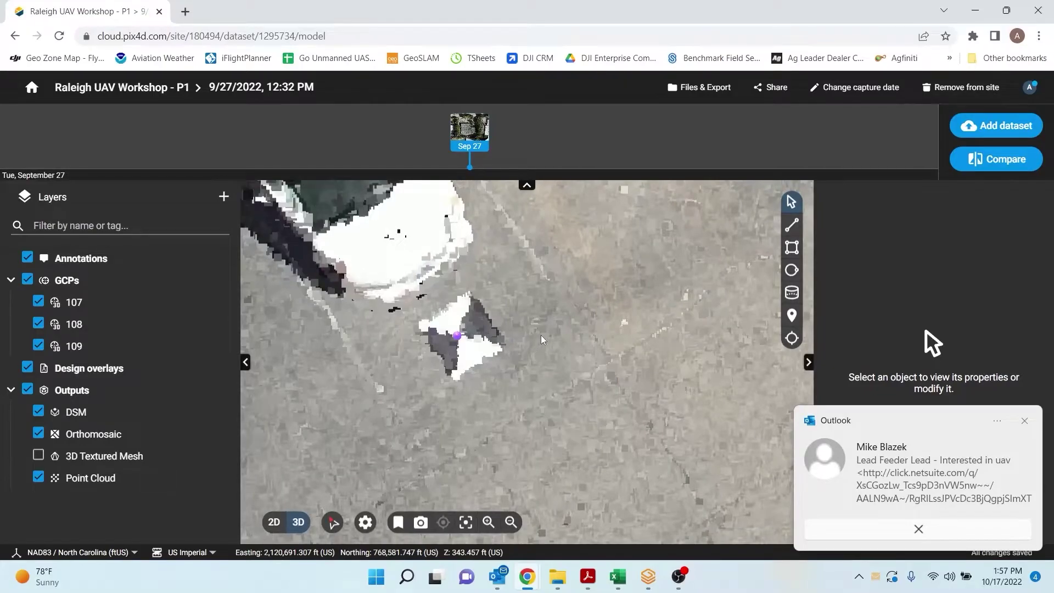
left_click(1023, 423)
left_click(471, 346)
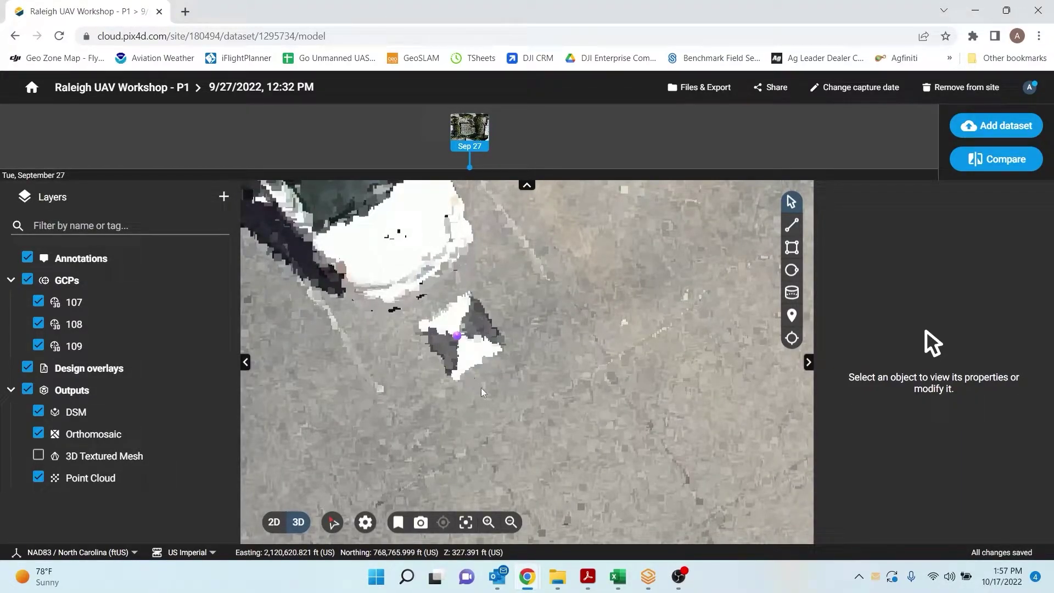
Hide the GCPs layer and zoom in along the parking lot asphalt.
left_click(28, 282)
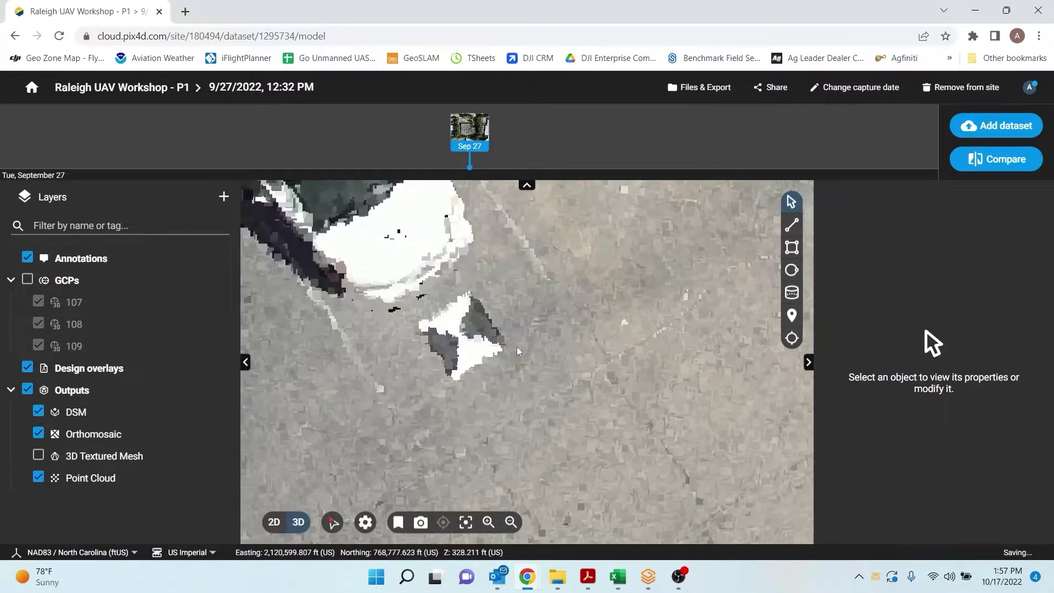
left_click_drag(534, 383, 550, 392)
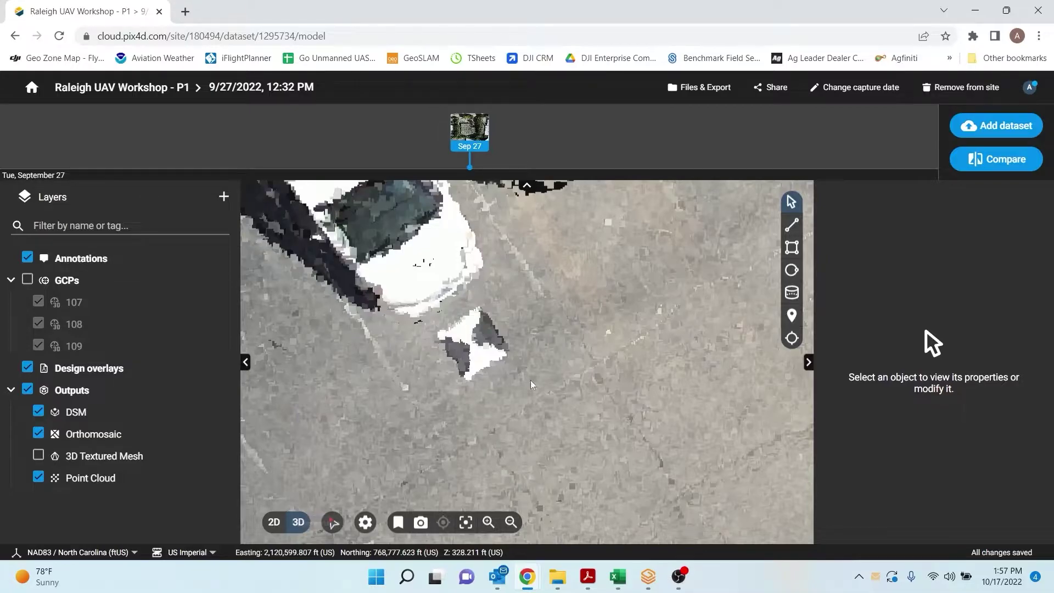
scroll(611, 370, "down", 5)
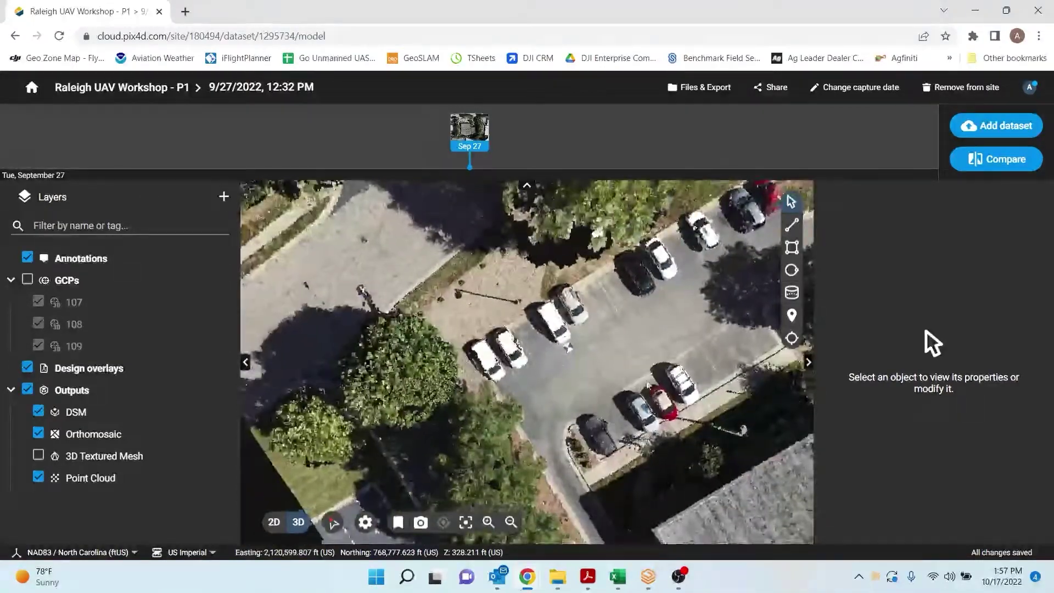
left_click_drag(648, 384, 406, 402)
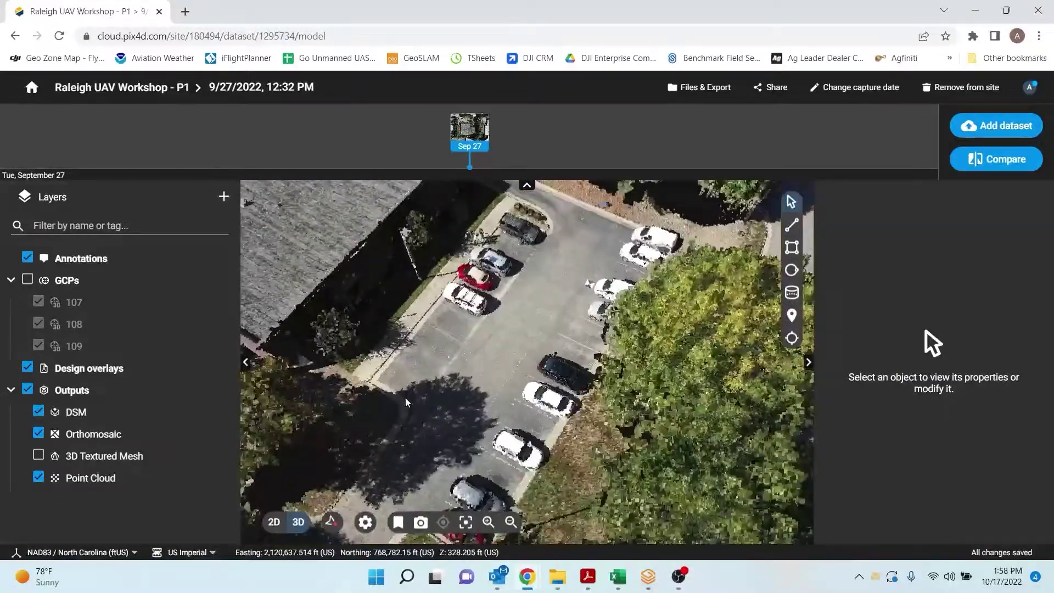
scroll(413, 317, "up", 5)
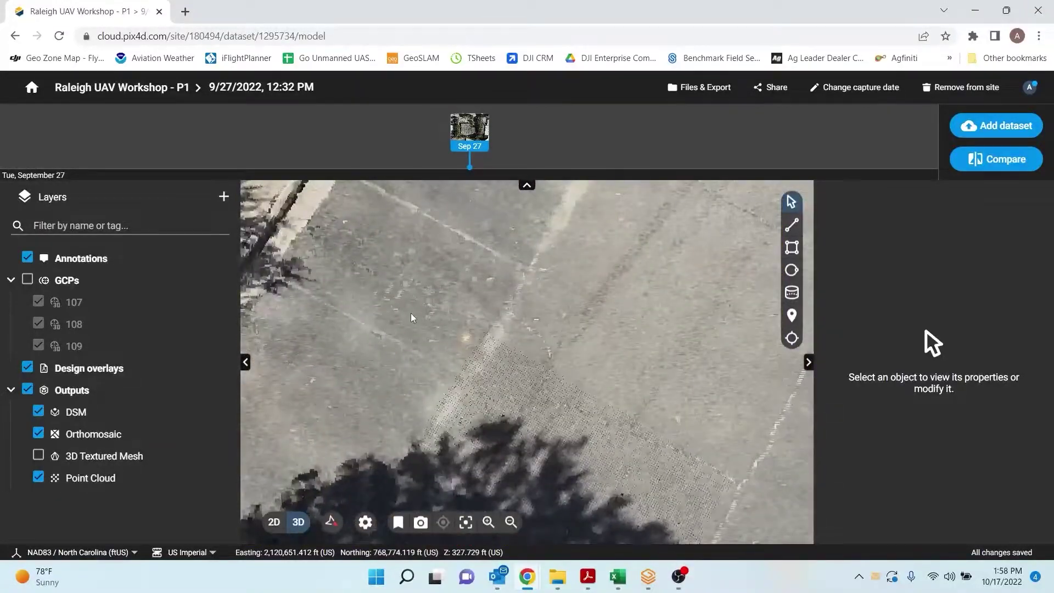
Draw a 15.4462 ft line from the curb along the painted stripe.
left_click(792, 226)
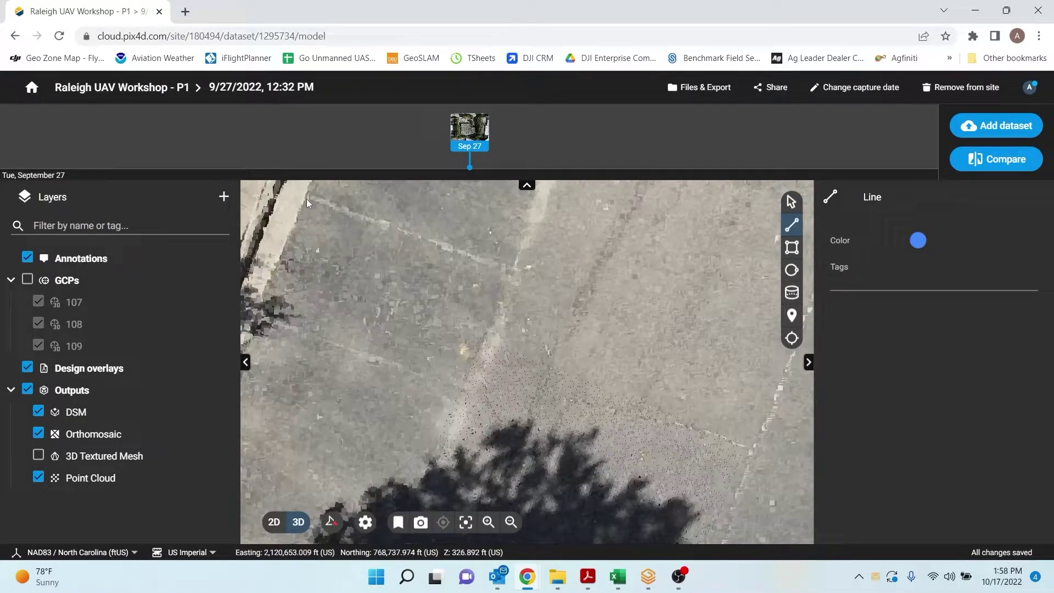
left_click_drag(320, 218, 325, 271)
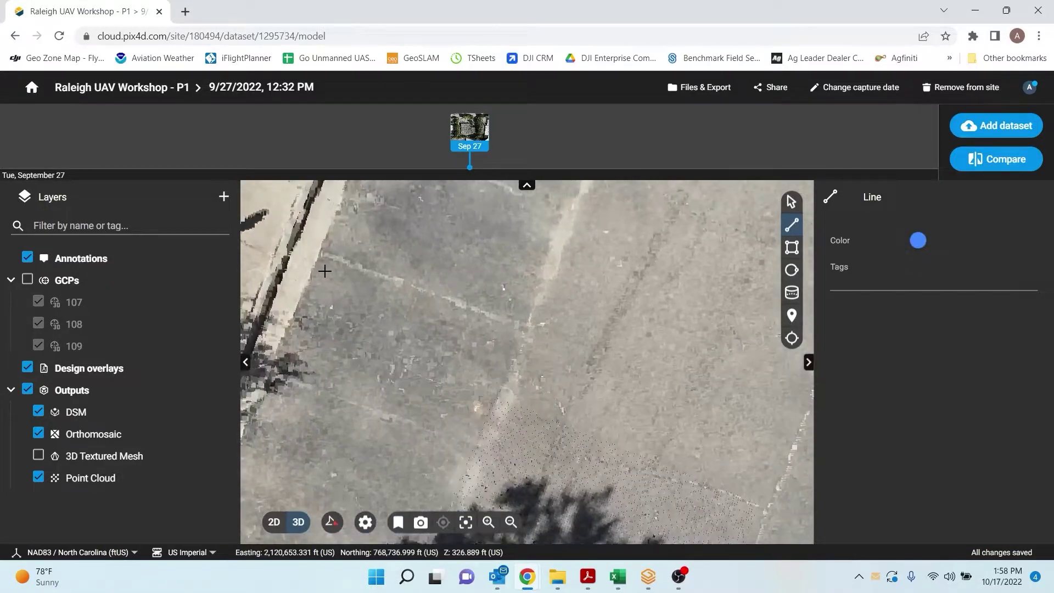
left_click(320, 254)
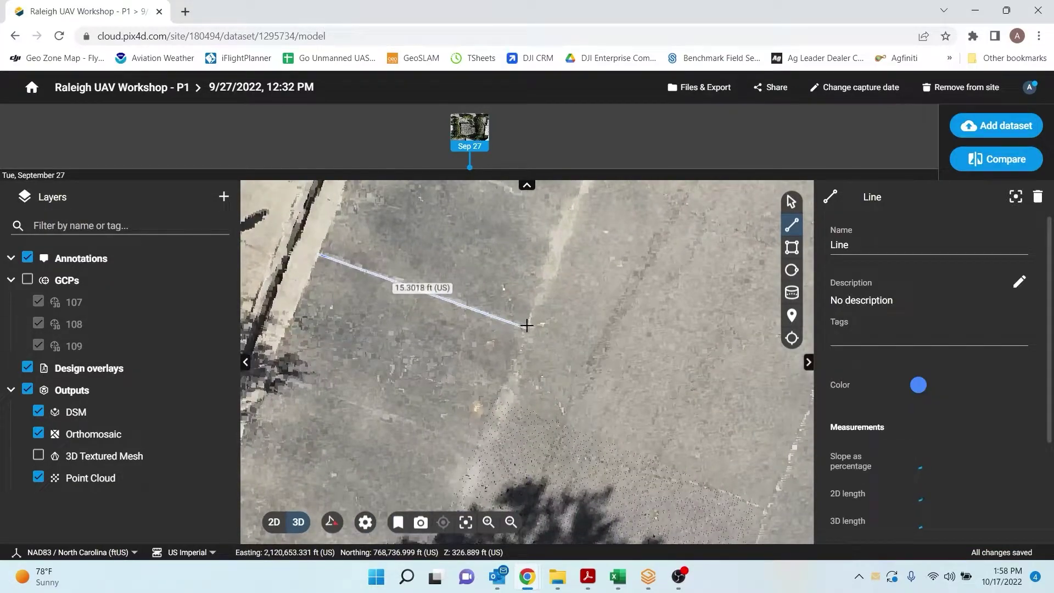
double_click(526, 328)
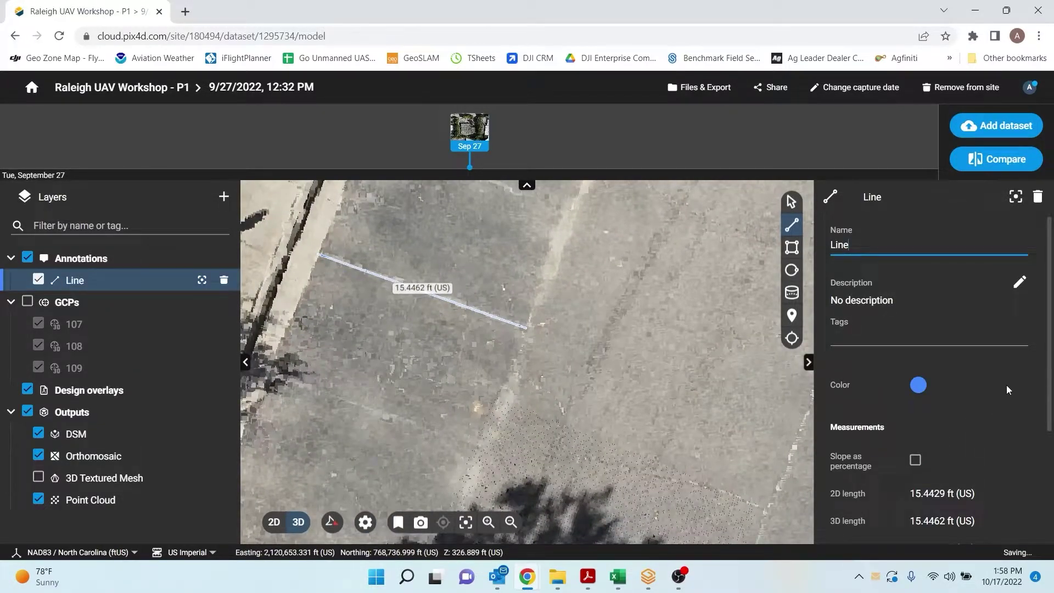
Plot the line's elevation profile, then deselect it and zoom back out over the parking lot.
scroll(1006, 384, "down", 3)
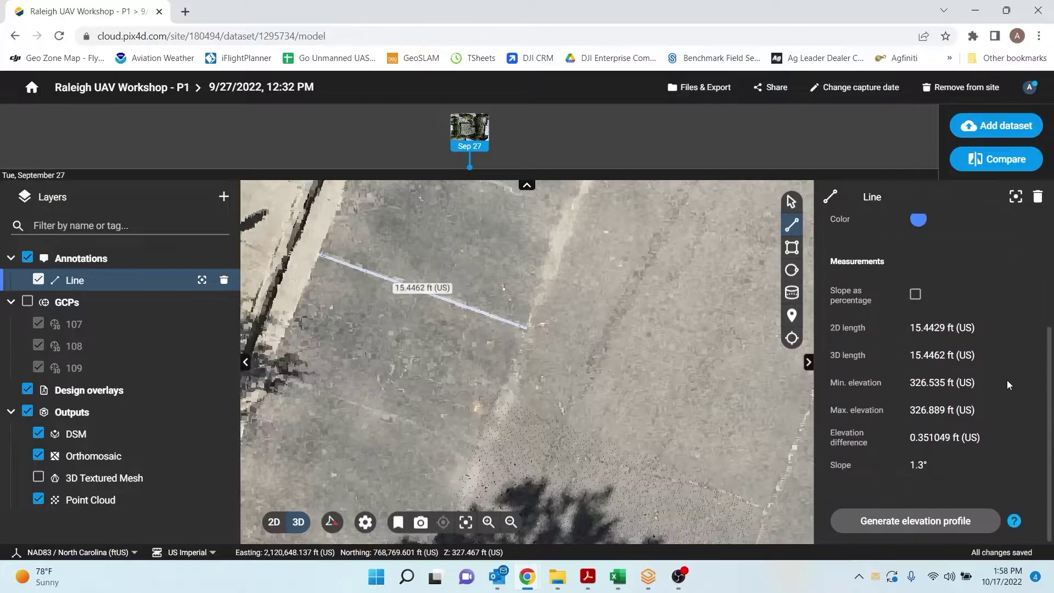
left_click(926, 521)
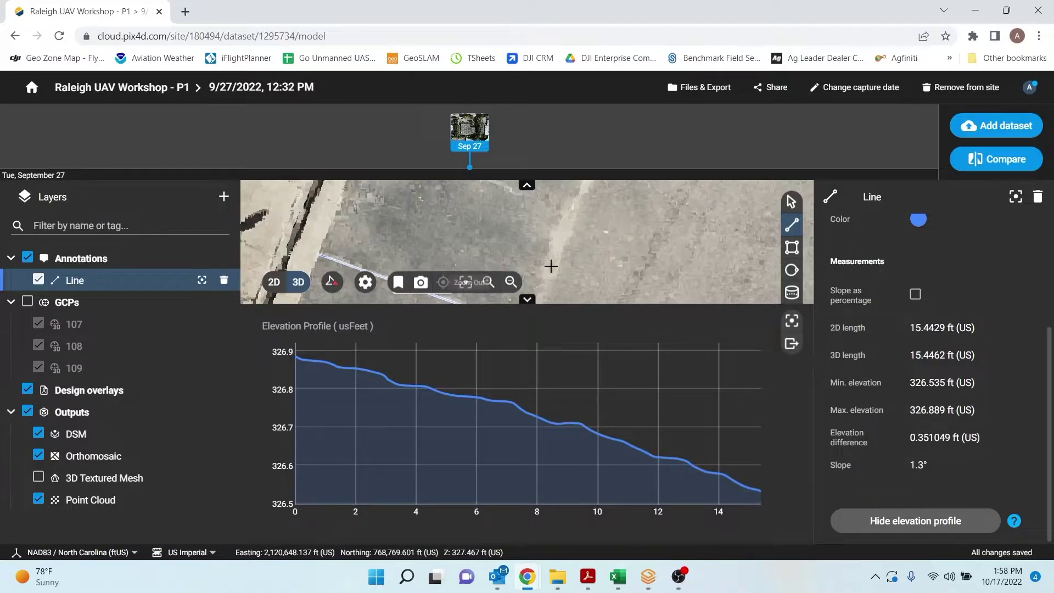
left_click(791, 201)
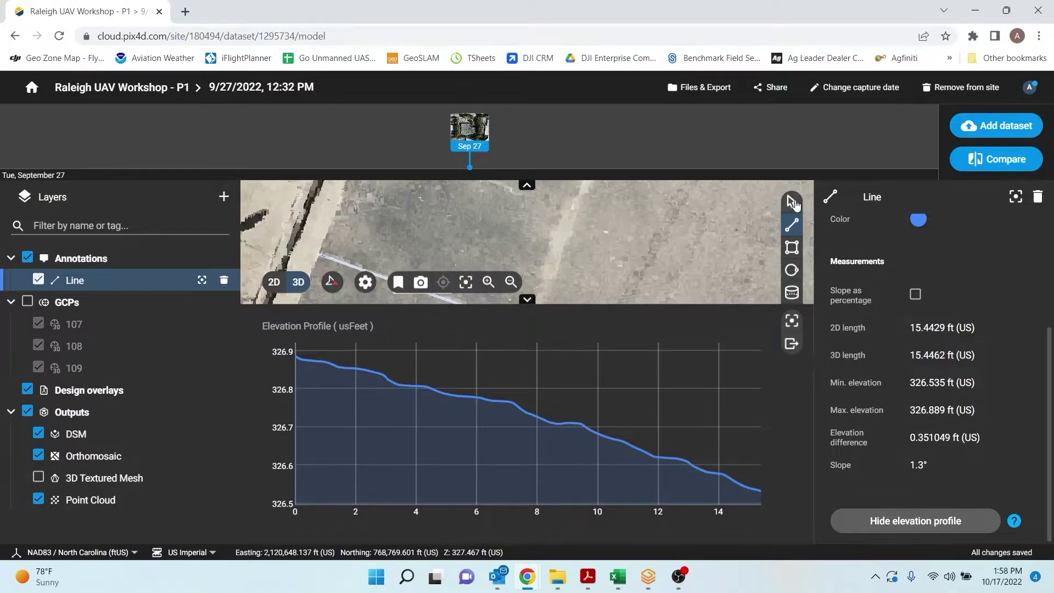
left_click(682, 217)
scroll(555, 318, "down", 3)
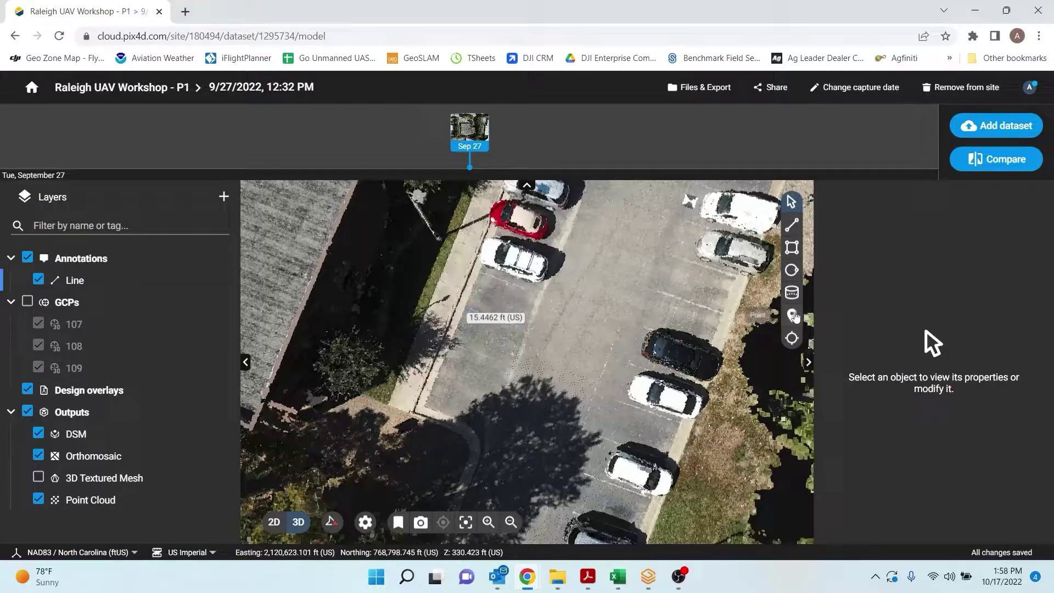
Drop a Marker on the asphalt at Easting 2120642.191, Northing 768772.231, Z 327.573 ft.
left_click(792, 315)
scroll(609, 321, "up", 5)
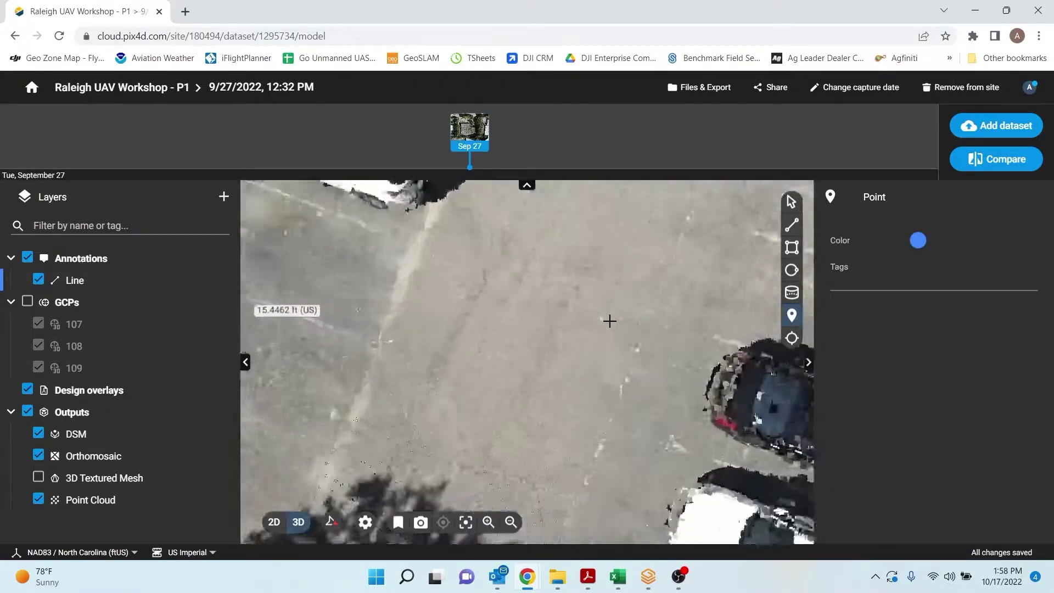
scroll(609, 321, "up", 1)
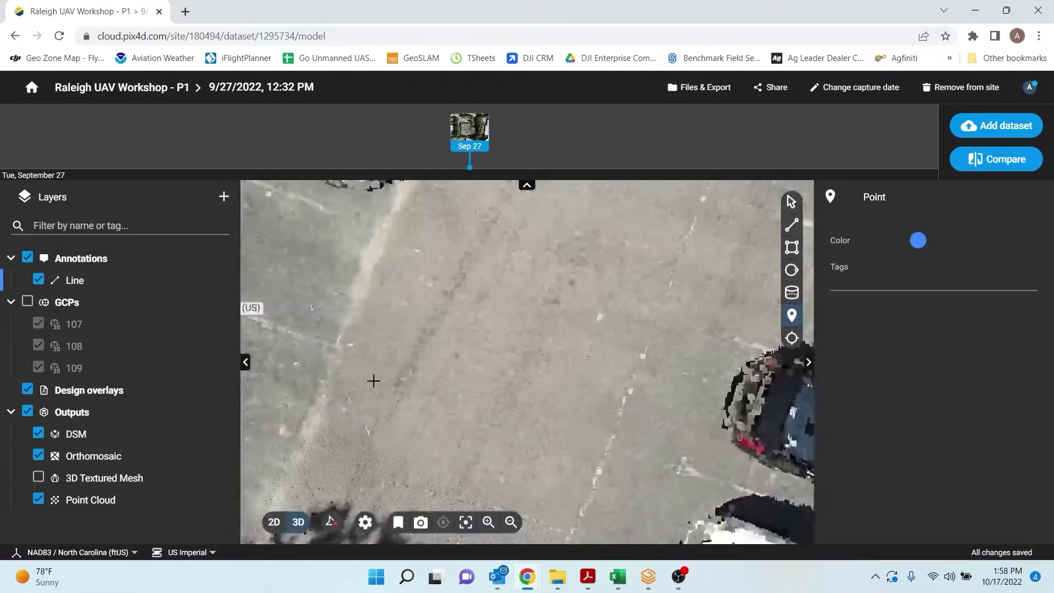
left_click(660, 318)
scroll(972, 395, "down", 1)
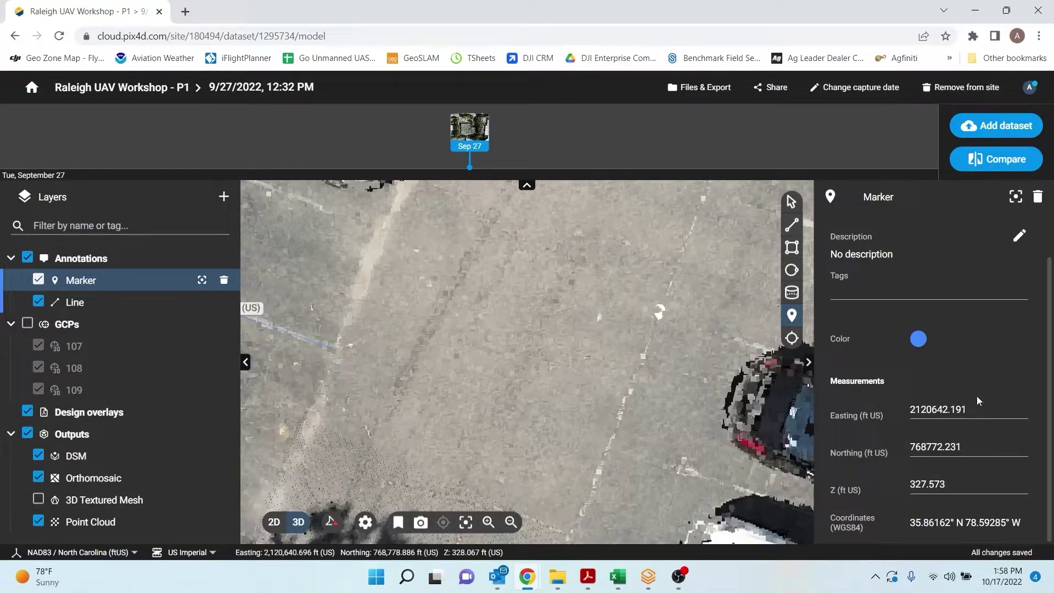
left_click(791, 338)
Inspect the white ground target and view its third and fourth drone photos.
left_click_drag(587, 224, 467, 390)
scroll(467, 390, "down", 2)
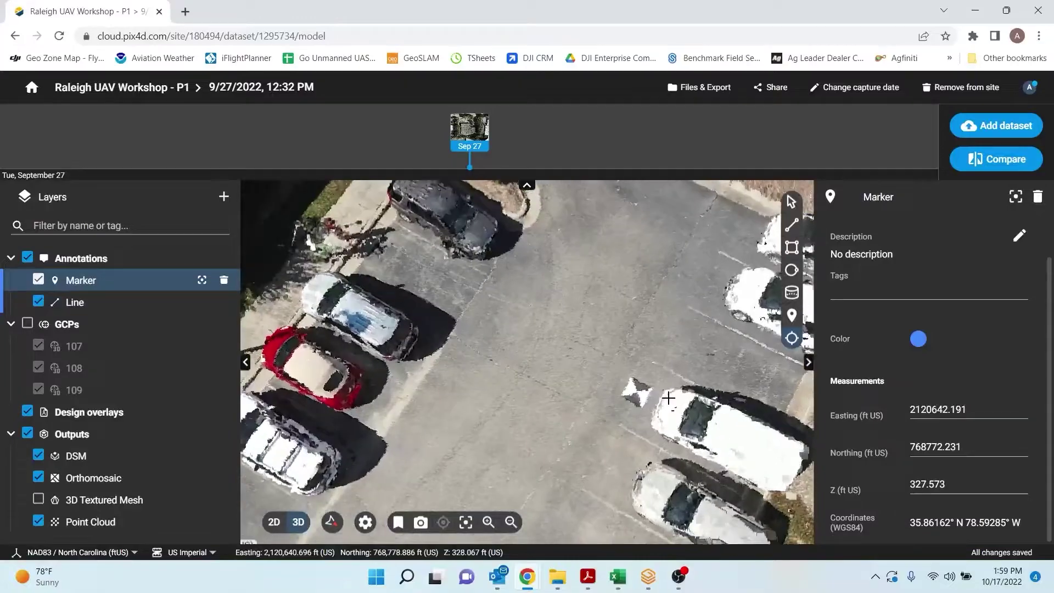
scroll(618, 387, "up", 5)
left_click(618, 387)
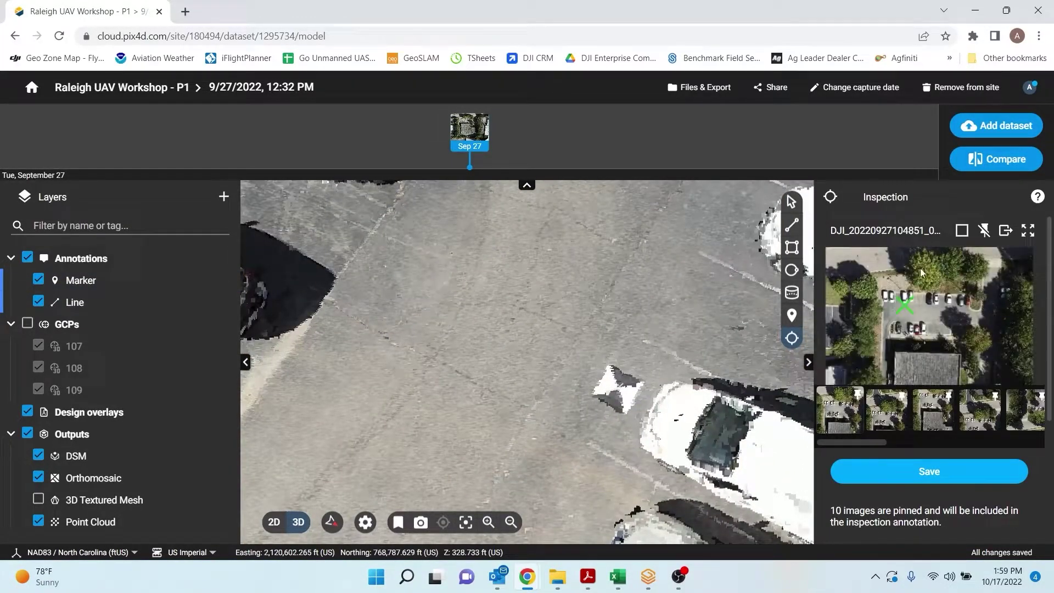
left_click(941, 415)
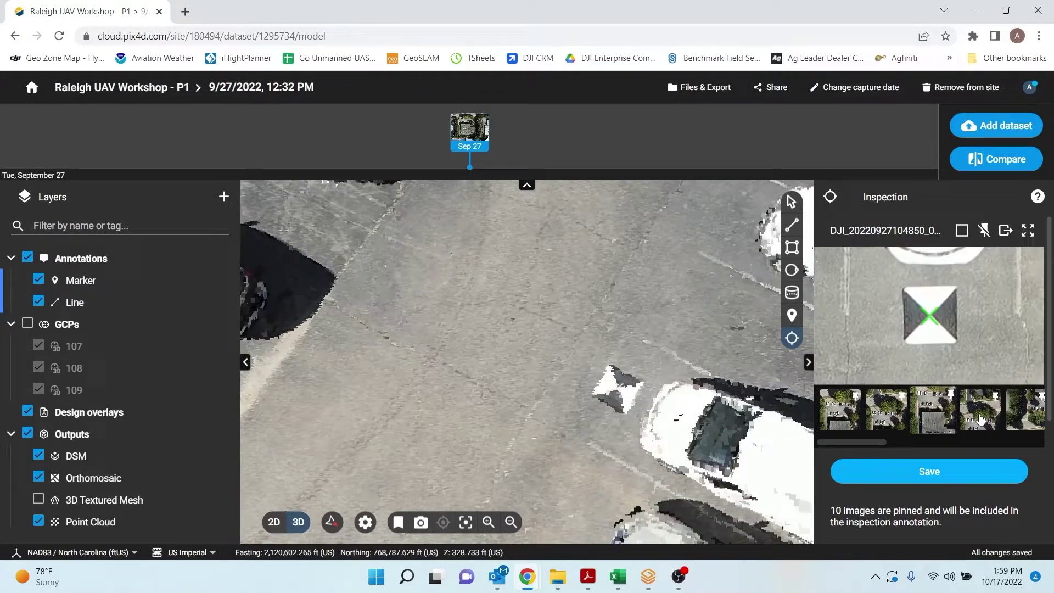
left_click(981, 419)
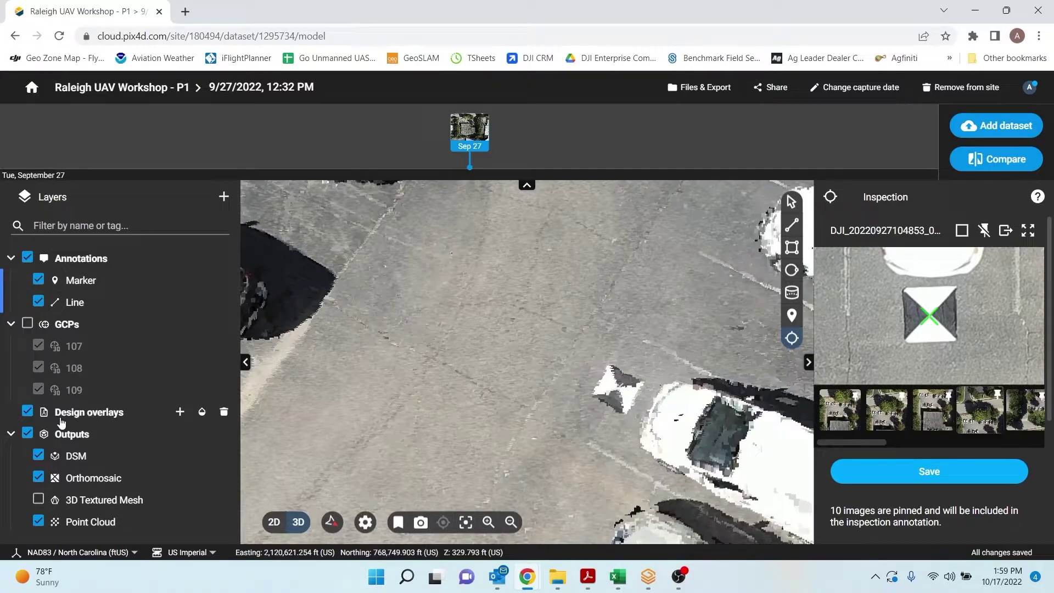
Check the available design overlay types and the dataset's Share options, then open Files & Export.
left_click(181, 413)
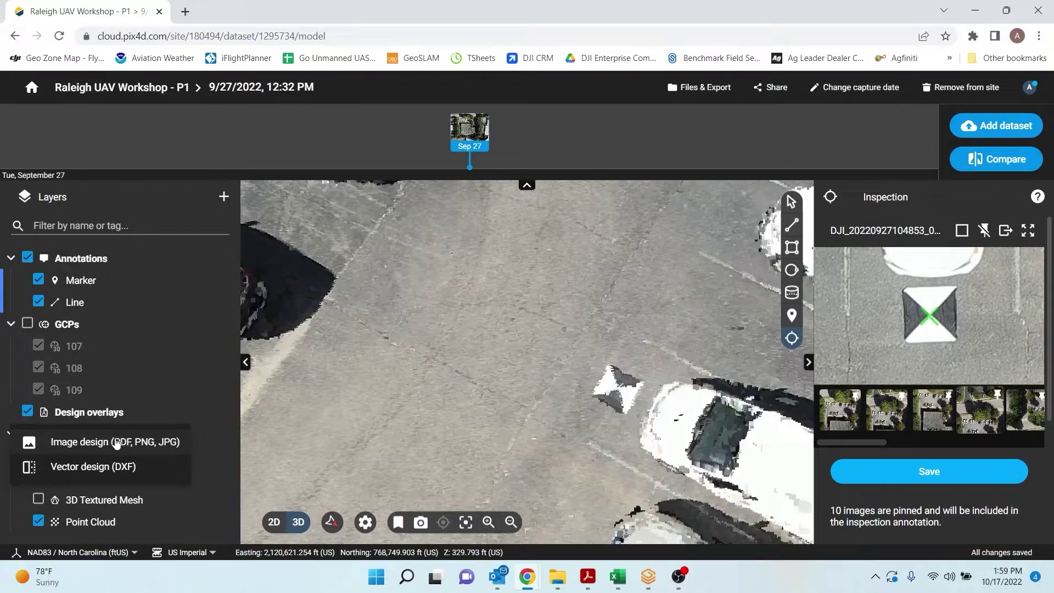
left_click(176, 203)
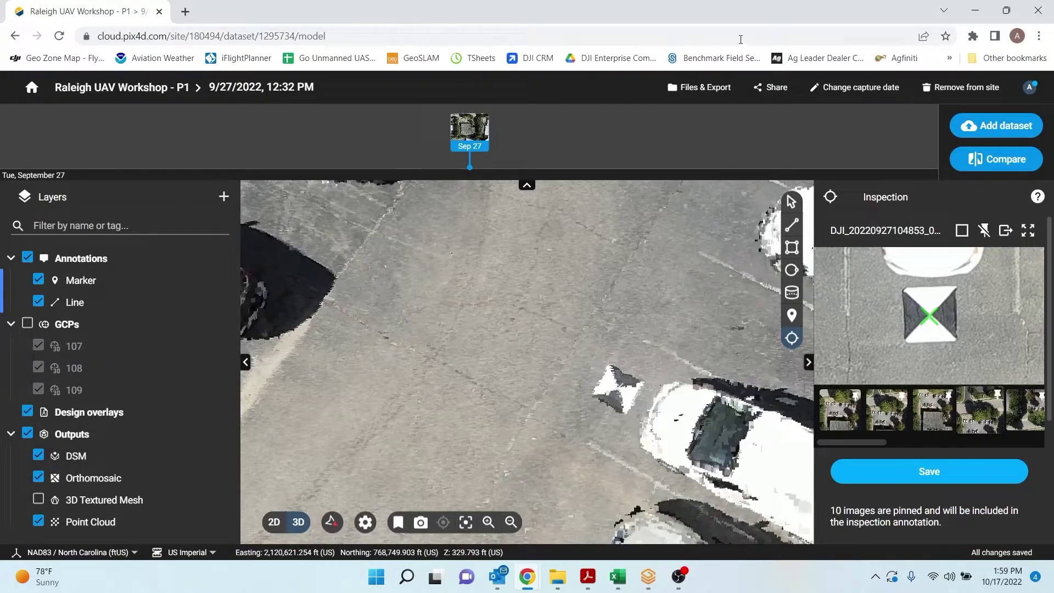
left_click(776, 89)
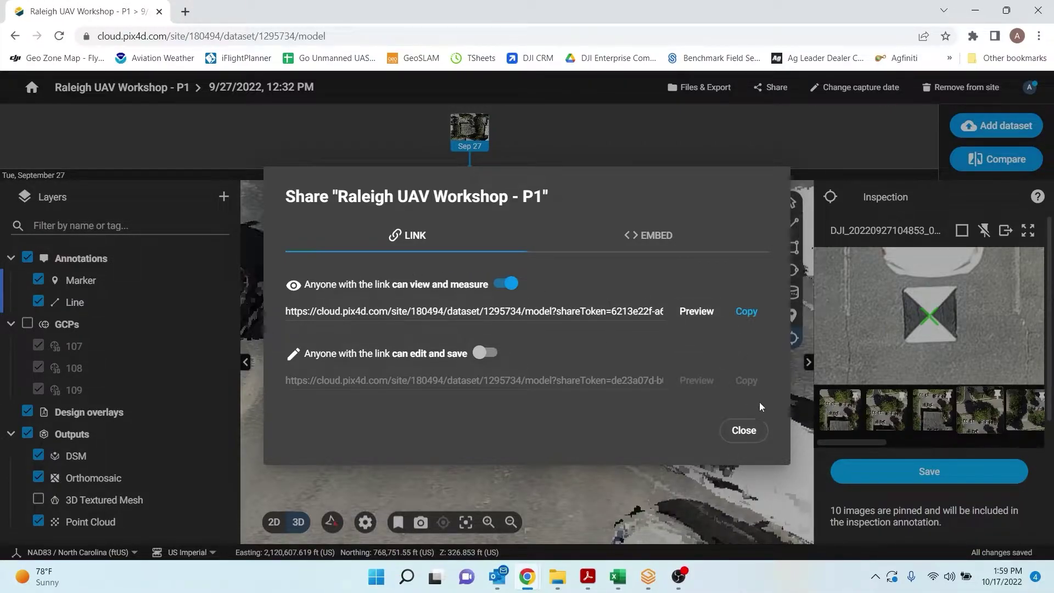
left_click(743, 431)
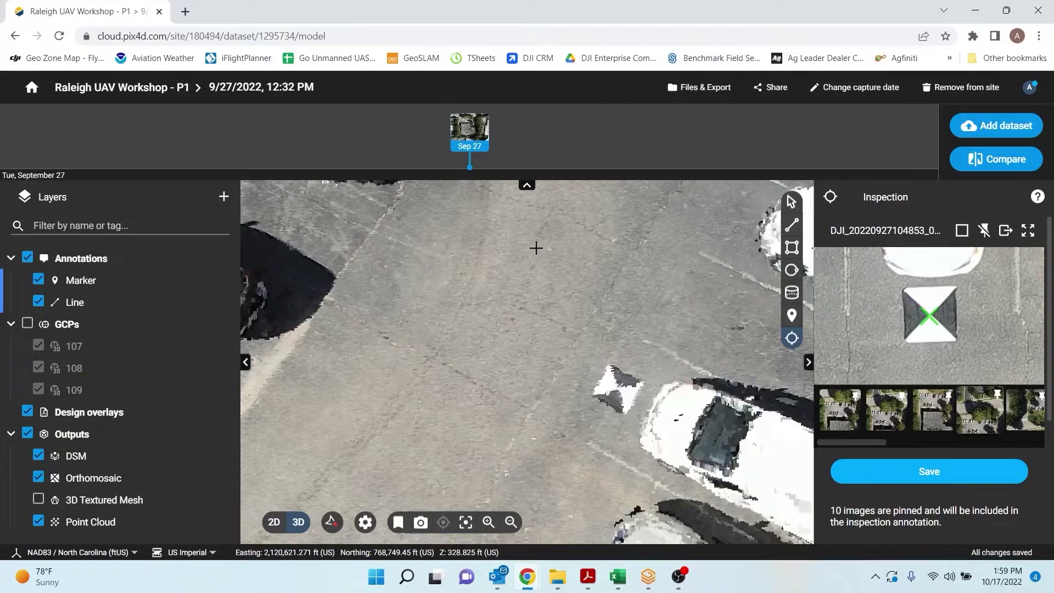
scroll(536, 245, "down", 5)
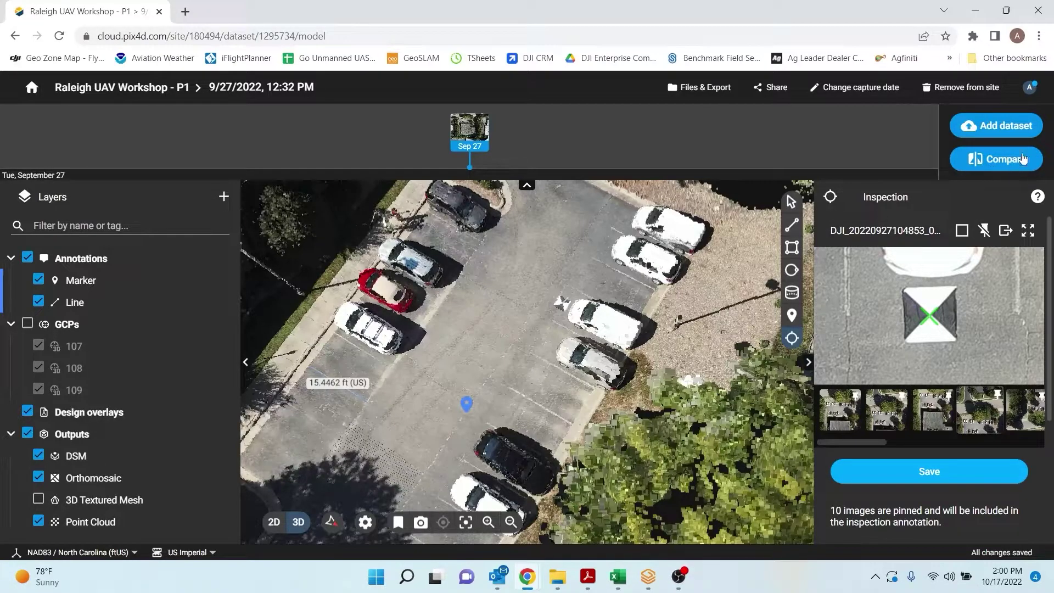
left_click(706, 92)
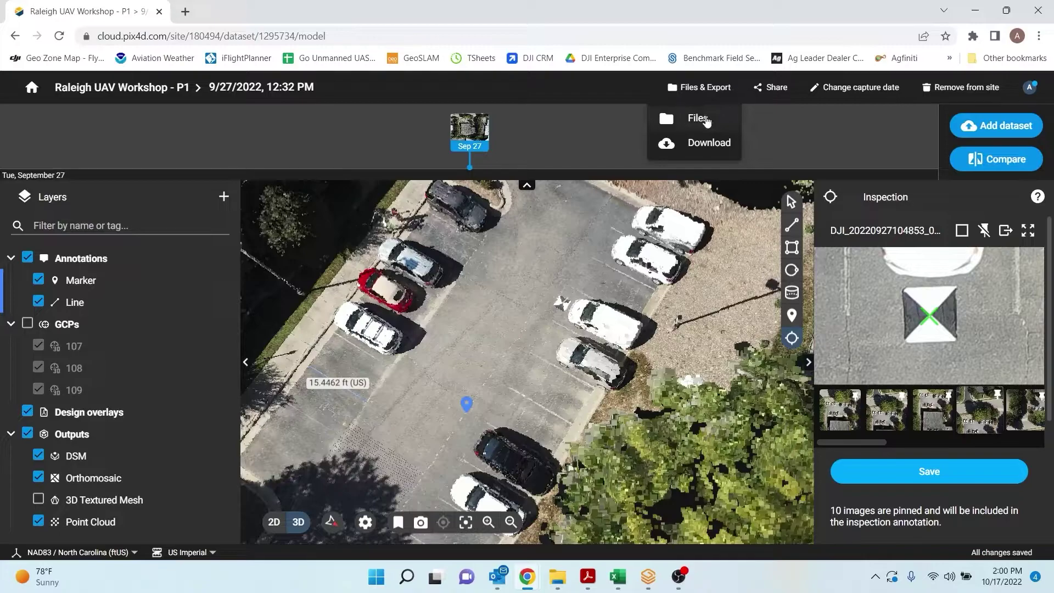
Browse the Results tab's processed outputs, reports and empty IFC slot, then return to View.
left_click(706, 120)
left_click(383, 199)
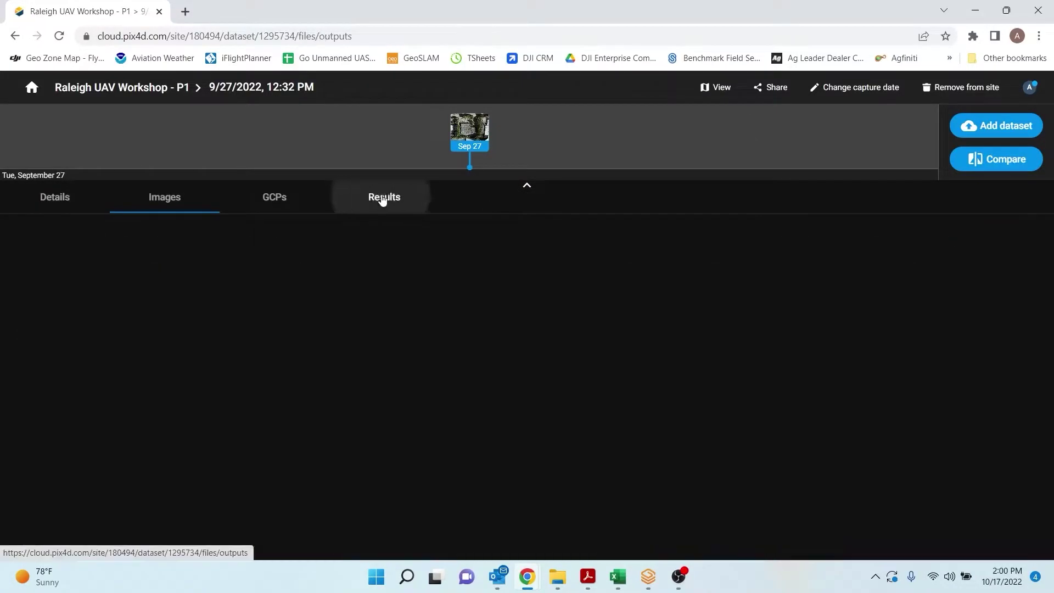
scroll(554, 274, "down", 5)
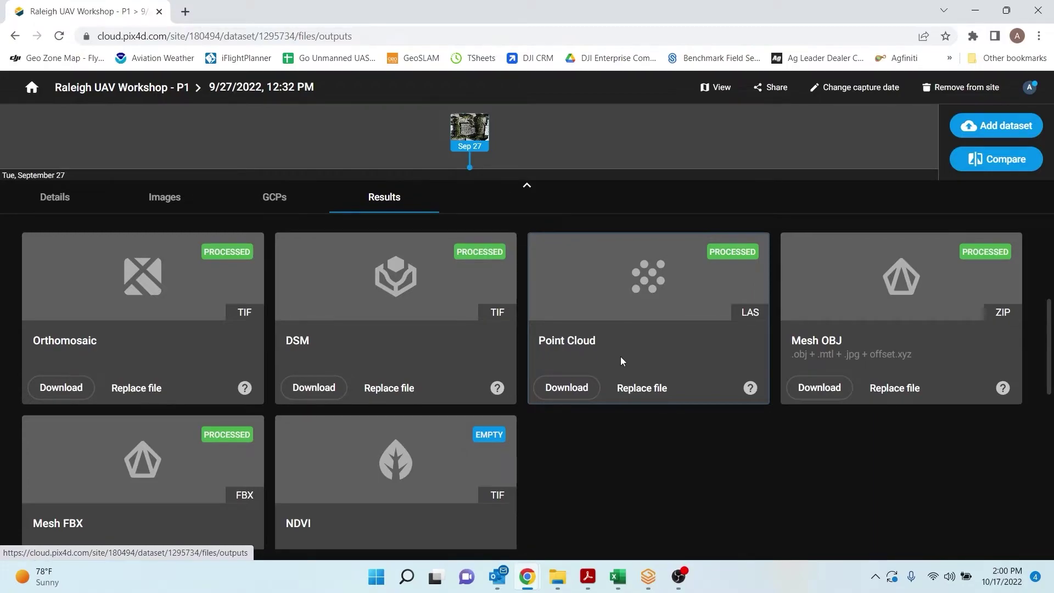
scroll(647, 371, "down", 7)
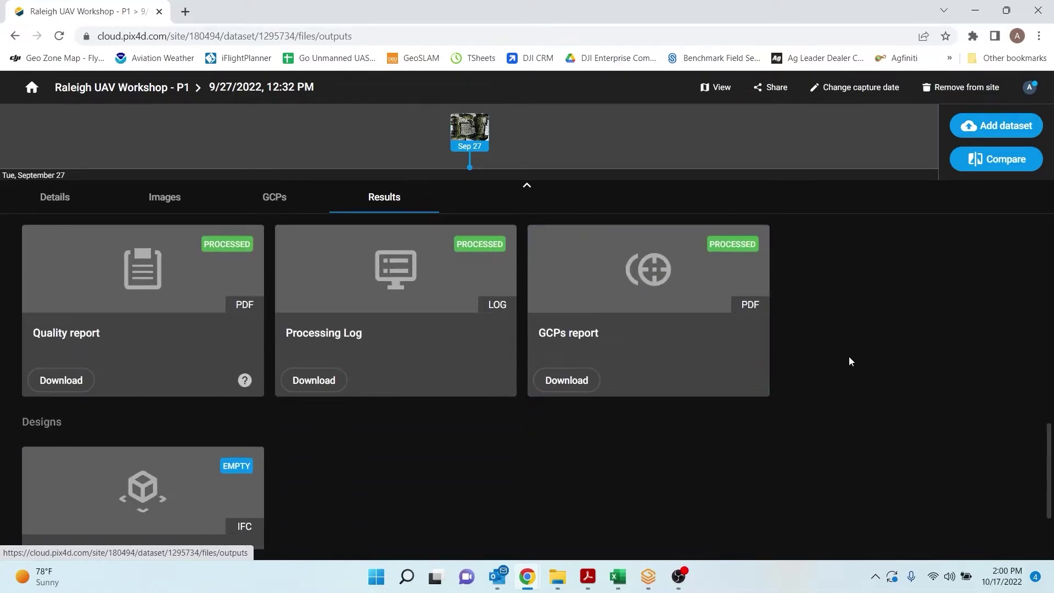
scroll(849, 355, "down", 2)
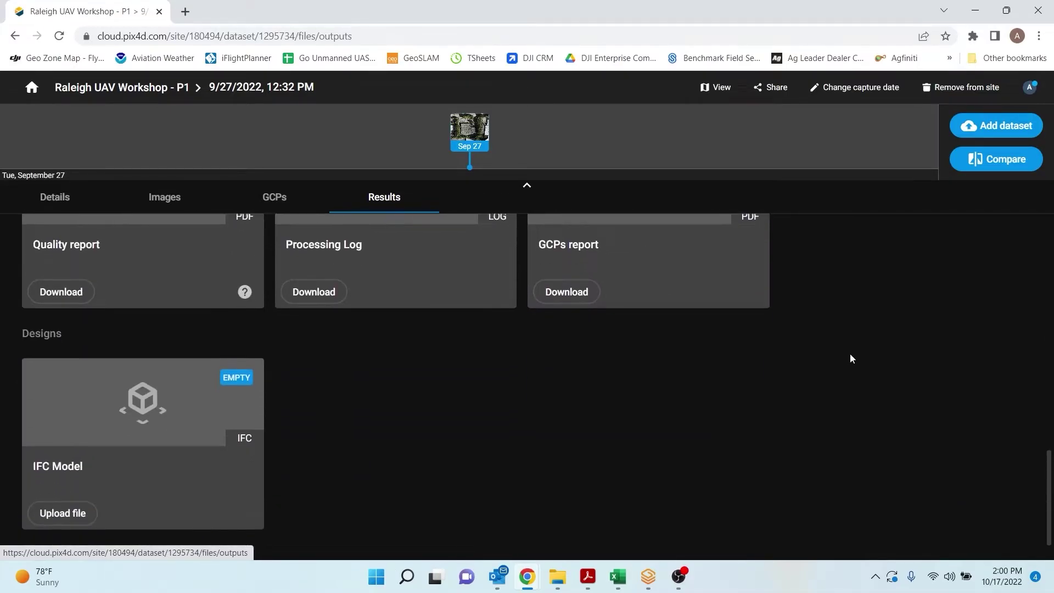
left_click(717, 88)
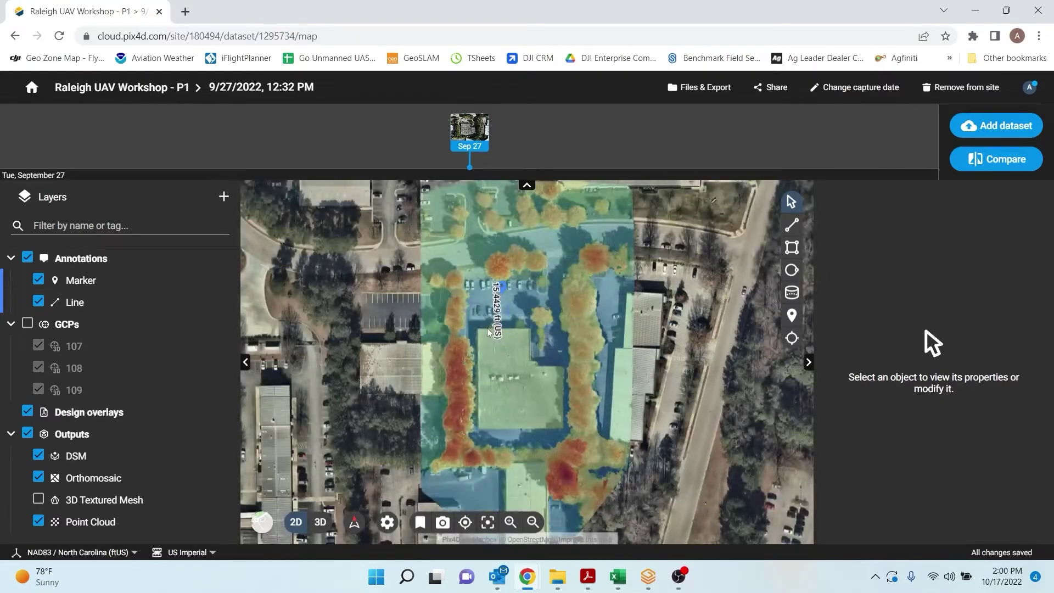
Switch to 3D and orbit top-down, zooming in on the building and parking lot.
left_click(321, 523)
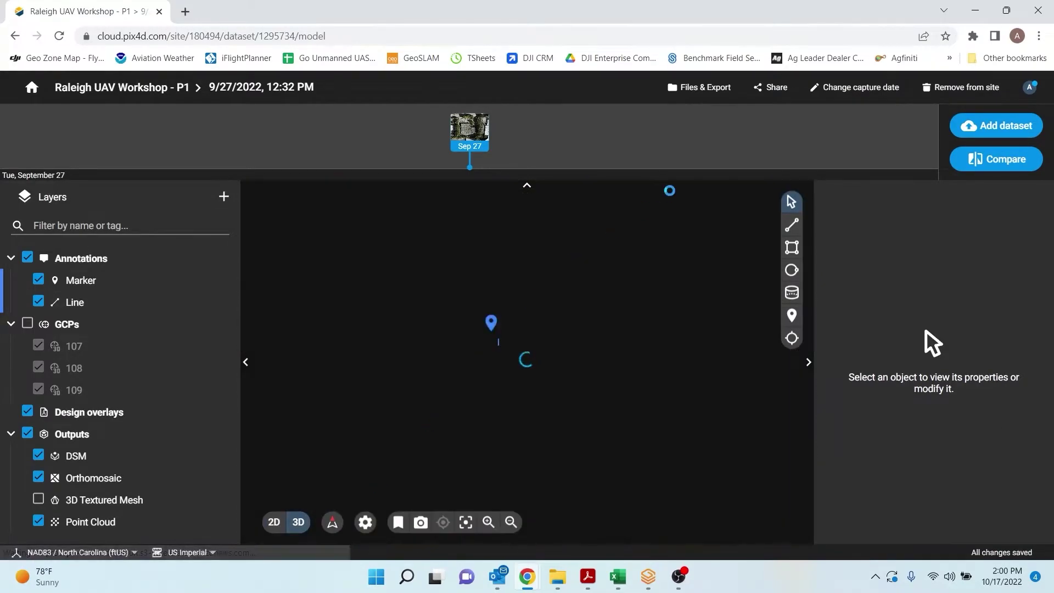
left_click_drag(561, 340, 574, 397)
scroll(575, 397, "up", 5)
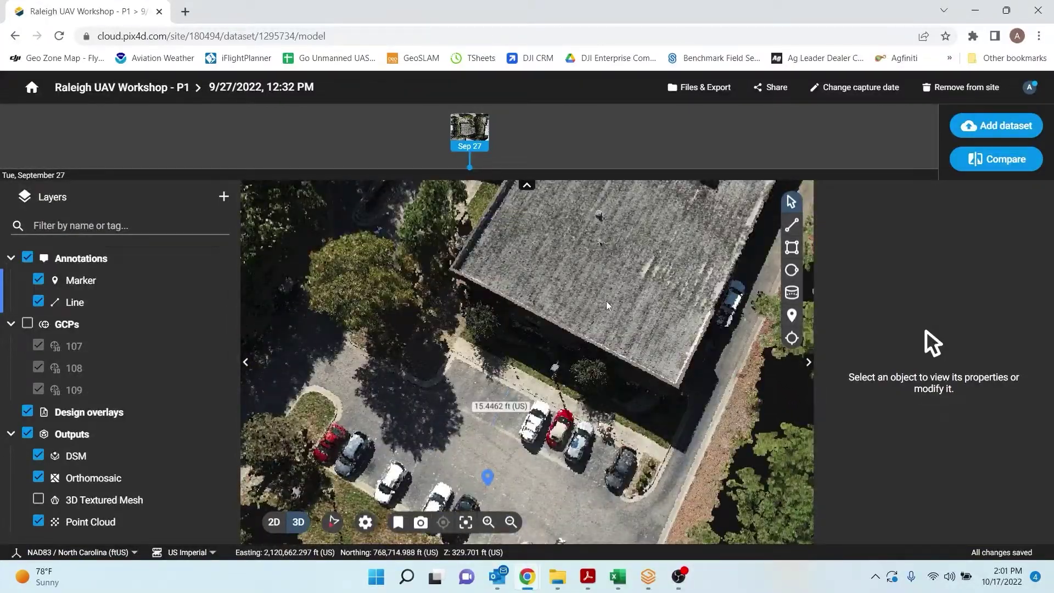